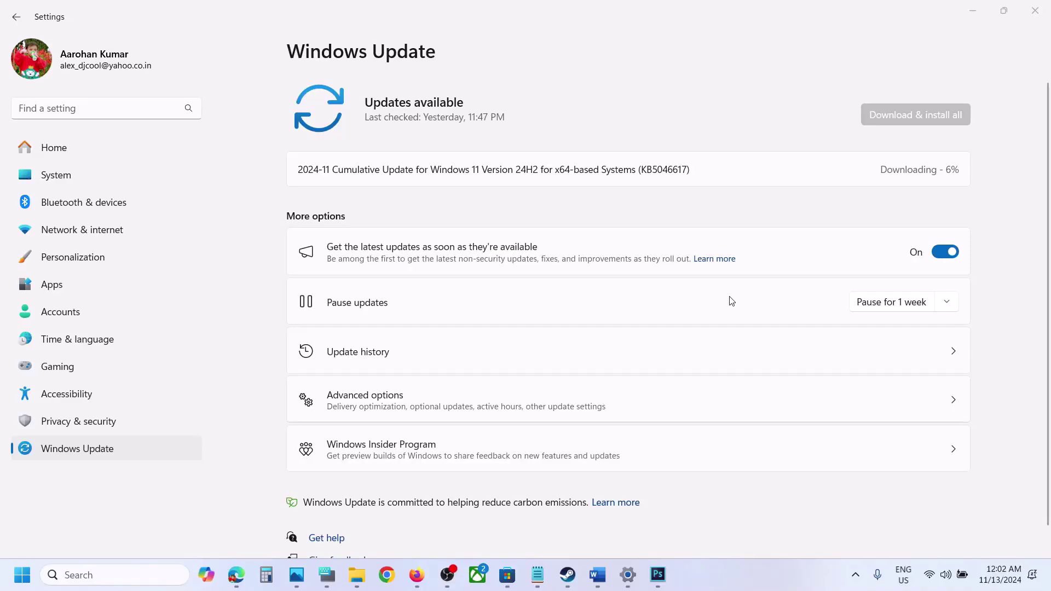
Step: Note the stuck update's KB5046617 number and review Step 1, Start App Readiness Service, in the Word notes
{"action": "double_click", "coordinate": [674, 171]}
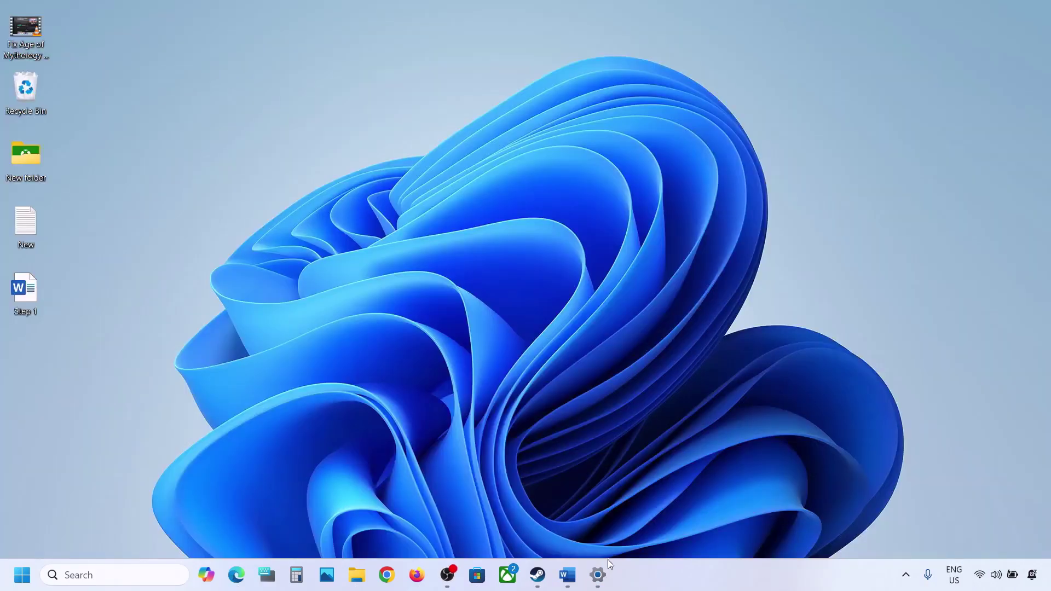
{"action": "left_click", "coordinate": [568, 575]}
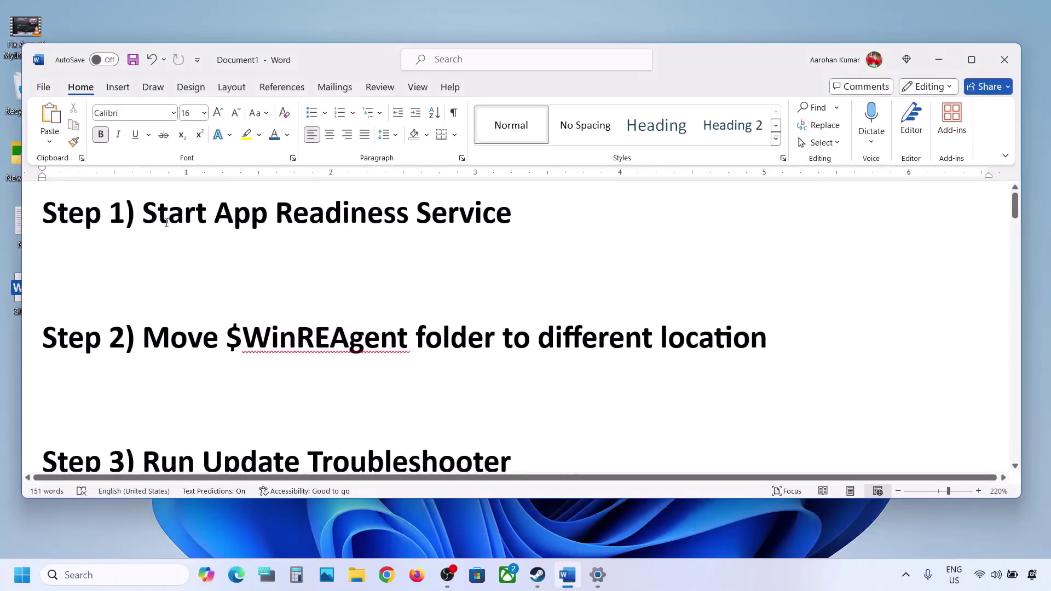
{"action": "left_click_drag", "start_coordinate": [156, 214], "coordinate": [515, 219]}
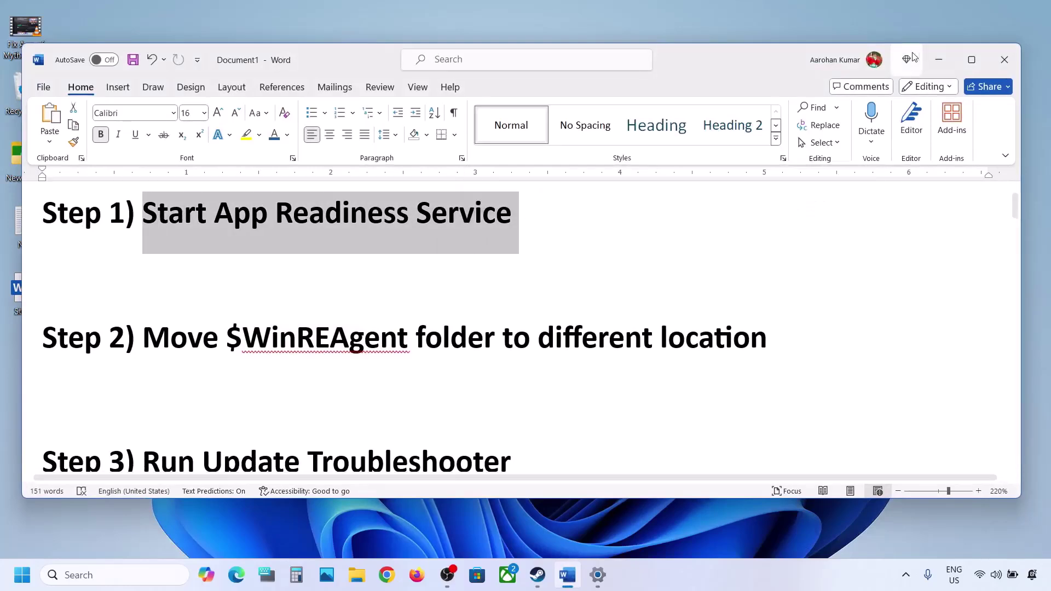
{"action": "left_click", "coordinate": [939, 60]}
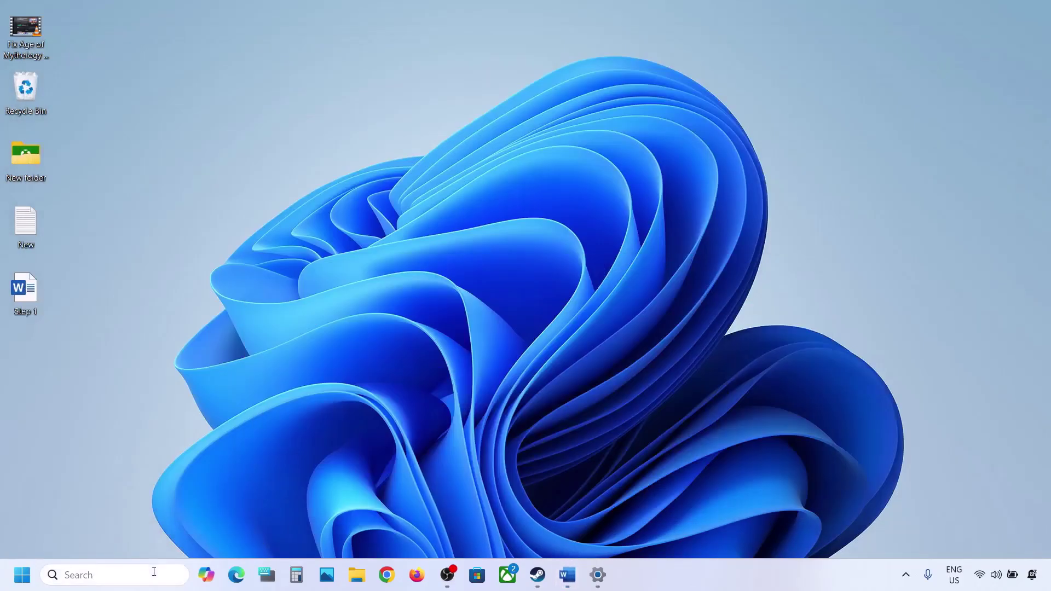
Step: Set the App Readiness service to Automatic startup and start it in Services
{"action": "left_click", "coordinate": [155, 575]}
{"action": "type", "text": "services"}
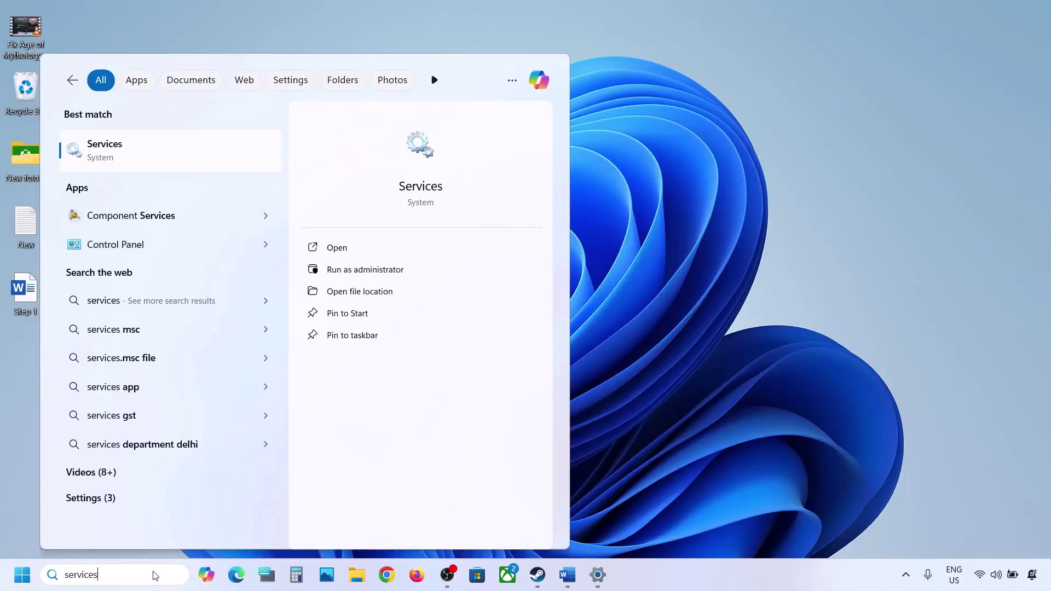
{"action": "left_click", "coordinate": [94, 159]}
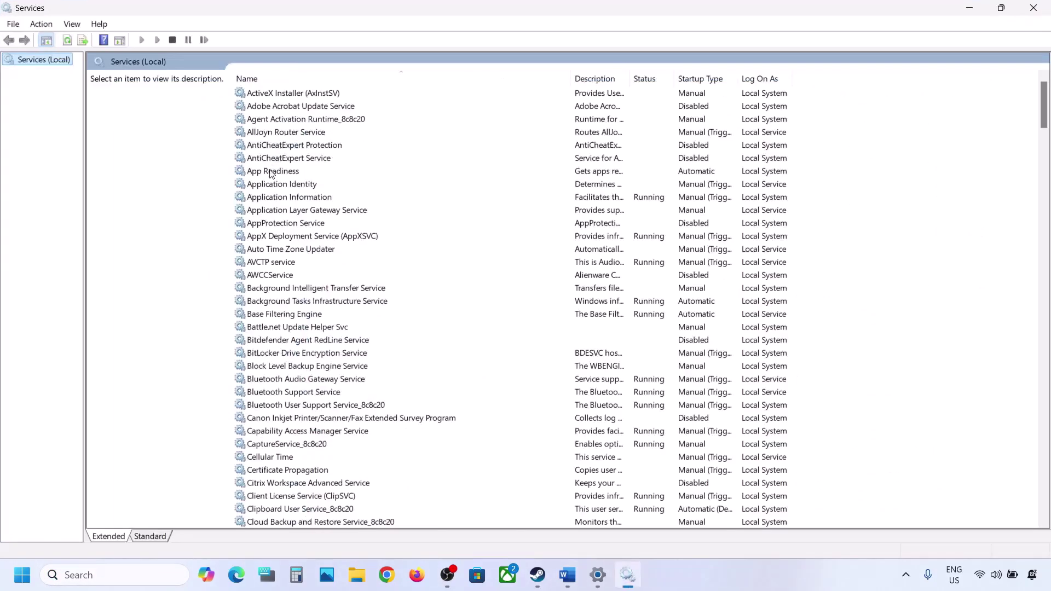
{"action": "left_click", "coordinate": [270, 173]}
{"action": "double_click", "coordinate": [319, 176]}
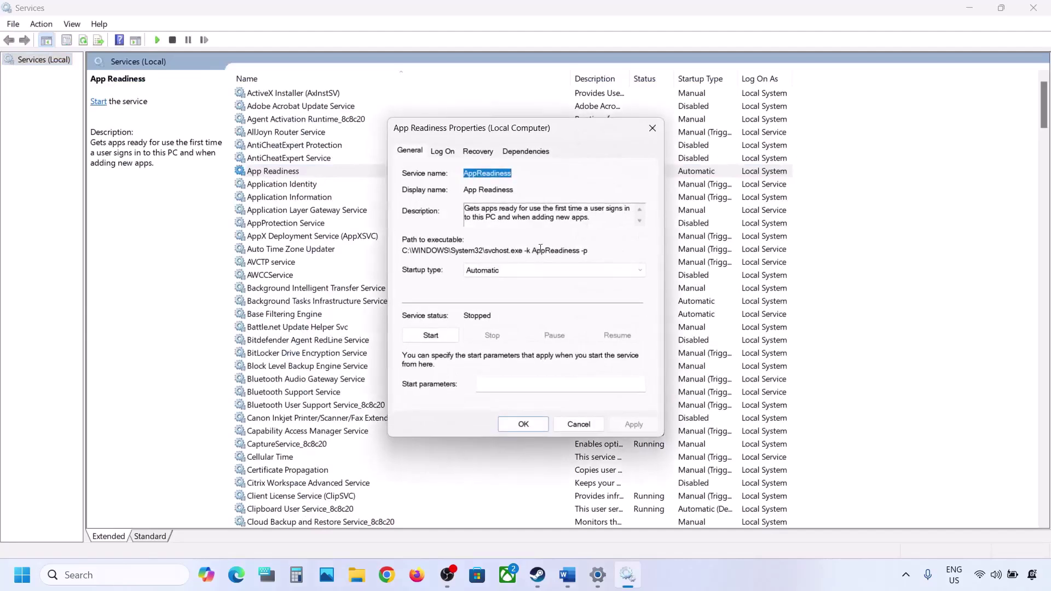
{"action": "left_click", "coordinate": [506, 273]}
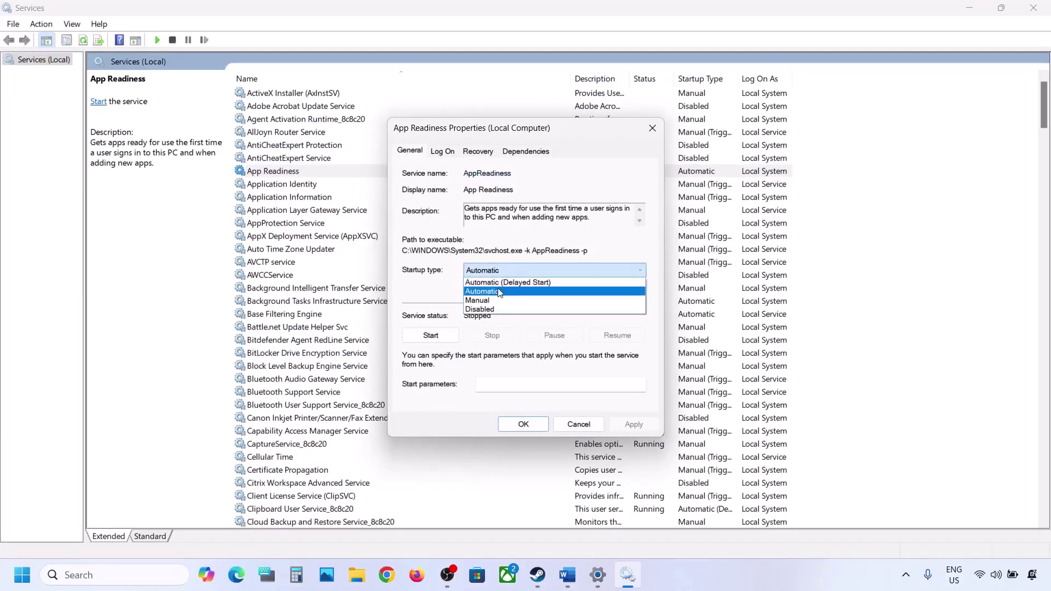
{"action": "left_click", "coordinate": [500, 292]}
{"action": "left_click", "coordinate": [634, 425]}
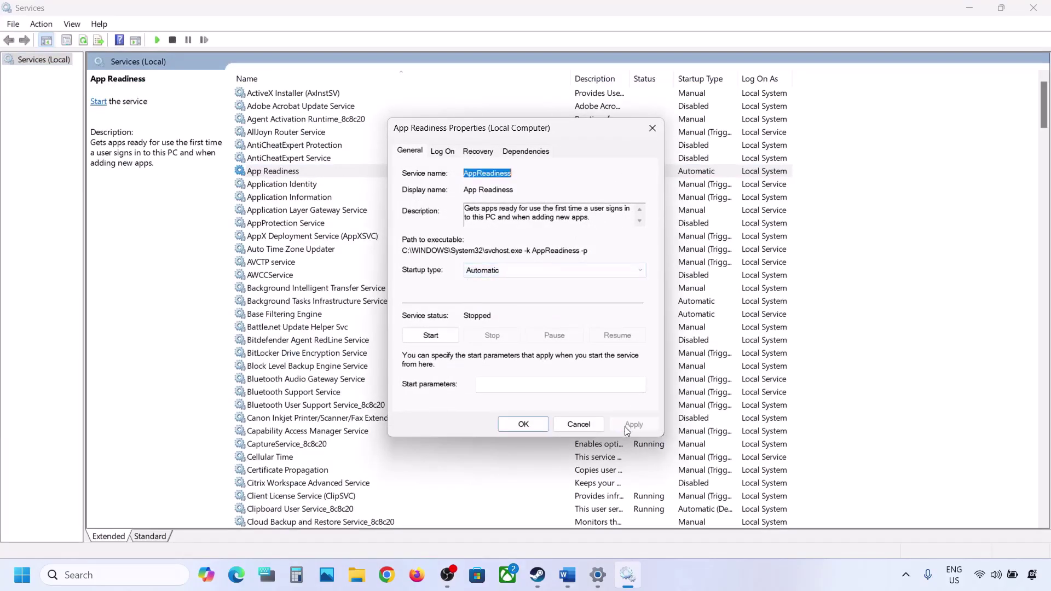
{"action": "left_click", "coordinate": [428, 335]}
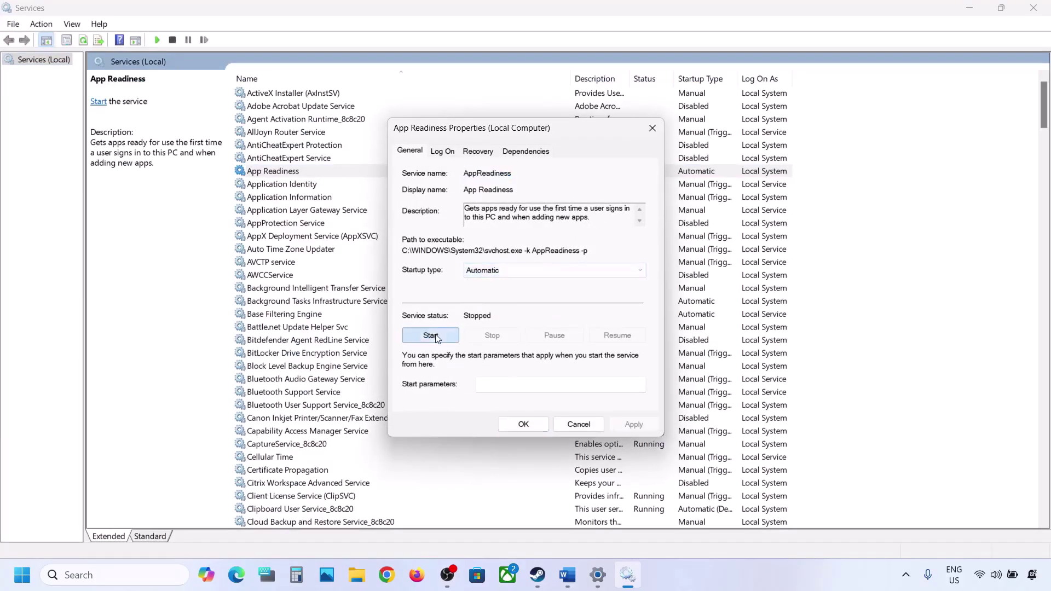
{"action": "left_click", "coordinate": [531, 429]}
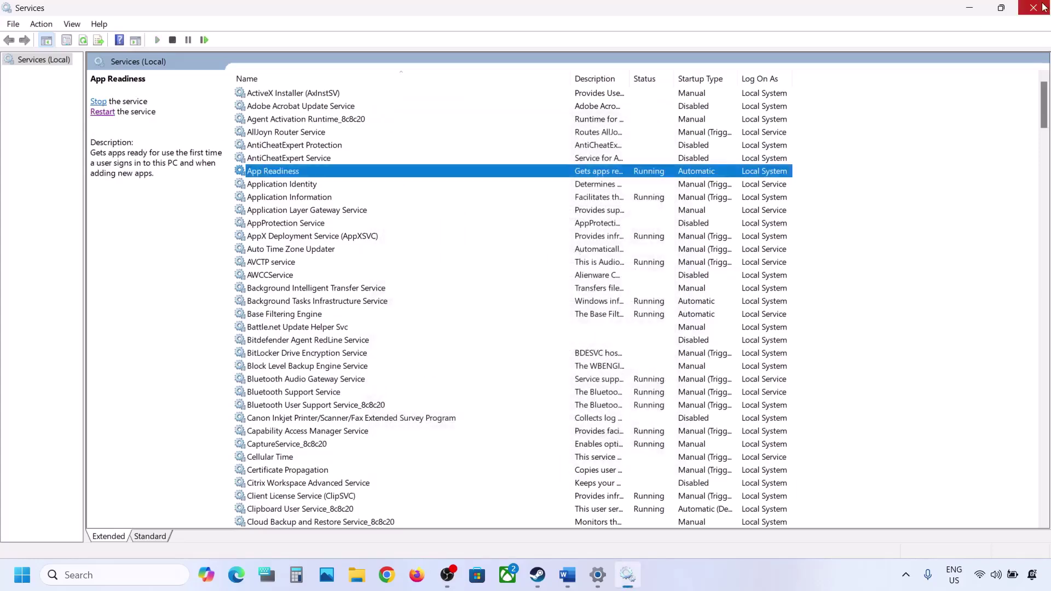
{"action": "left_click", "coordinate": [1048, 5]}
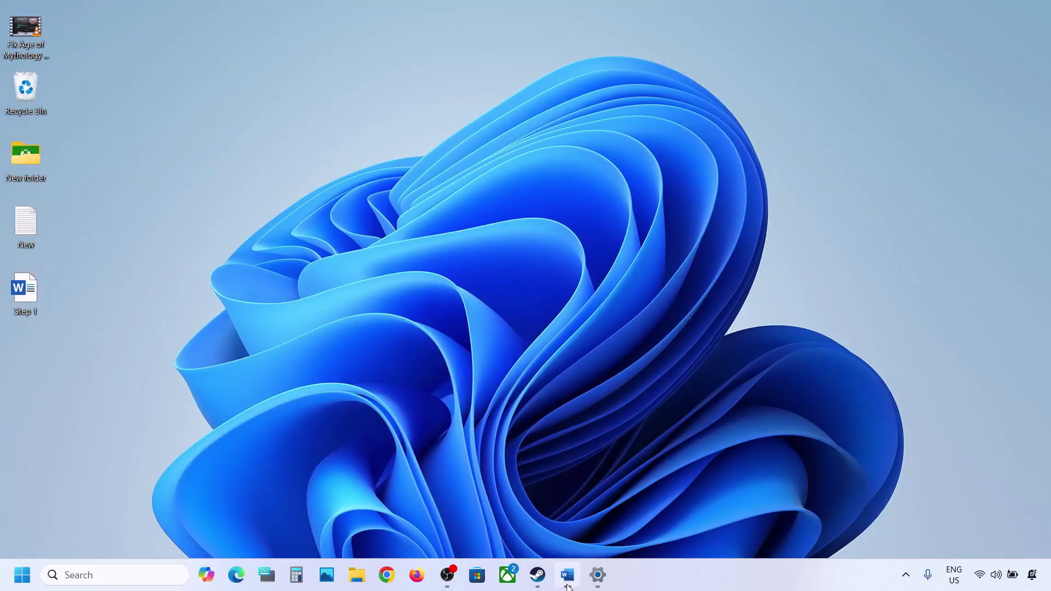
Step: Look up the $WinREAgent folder named in Step 2 of the notes
{"action": "left_click", "coordinate": [567, 584]}
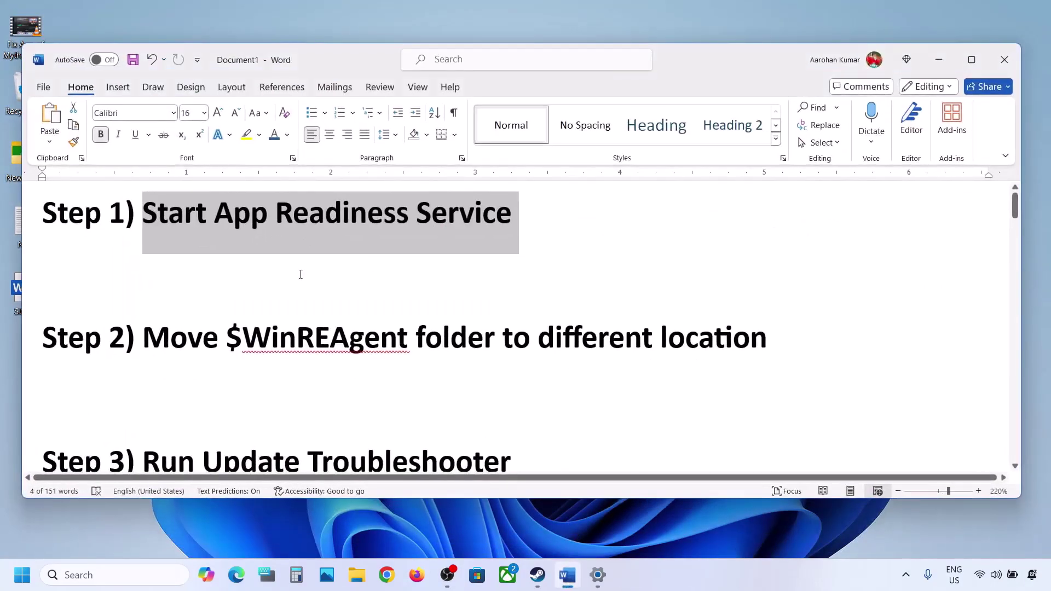
{"action": "double_click", "coordinate": [233, 336]}
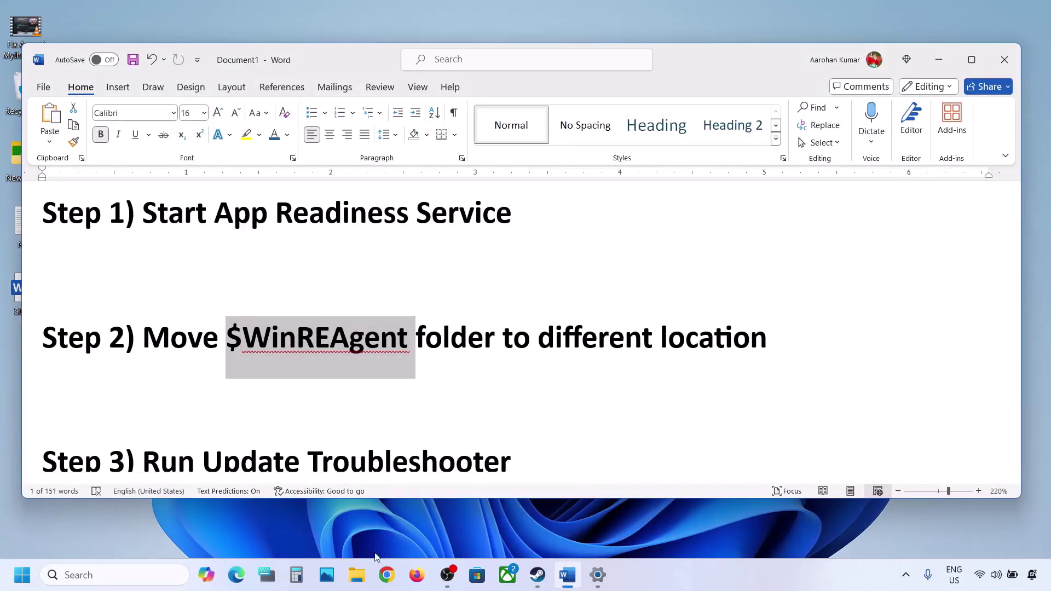
{"action": "left_click", "coordinate": [357, 575]}
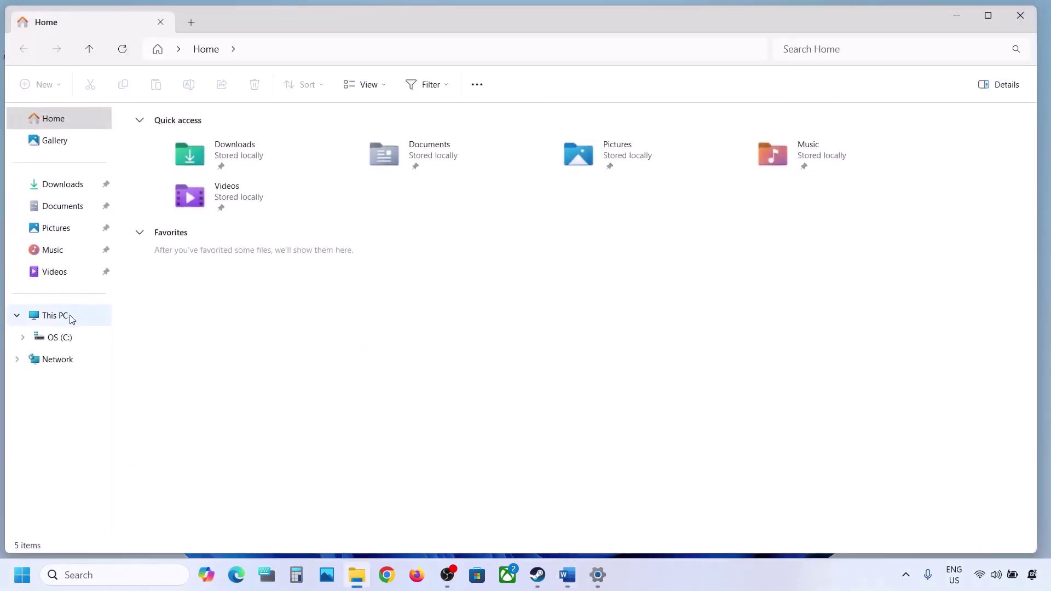
Step: Locate the $WinREAgent folder on the OS (C:) drive, confirming hidden items are shown
{"action": "left_click", "coordinate": [55, 316]}
{"action": "double_click", "coordinate": [222, 144]}
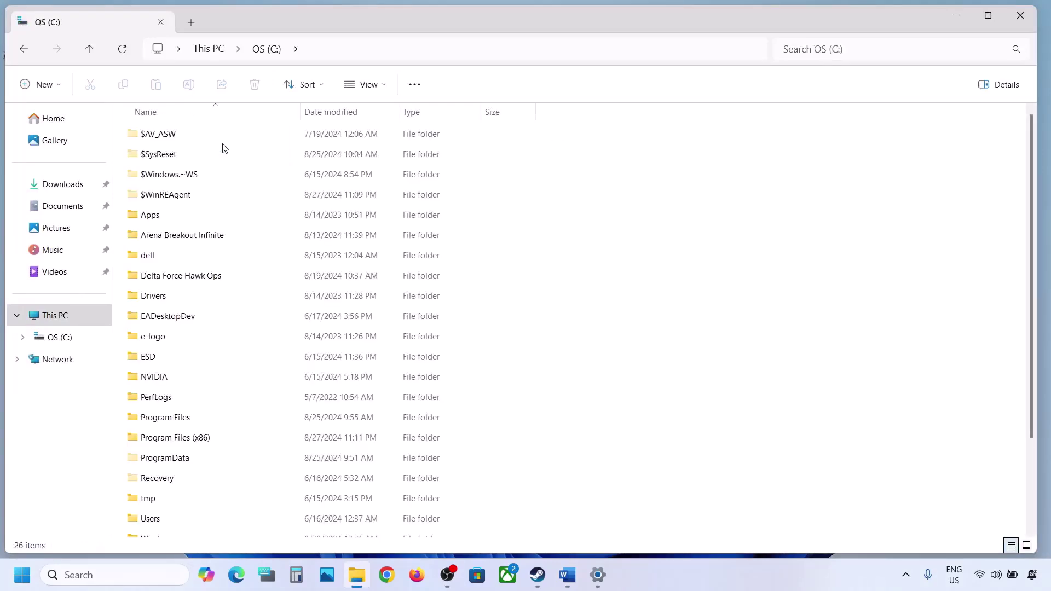
{"action": "left_click", "coordinate": [173, 200]}
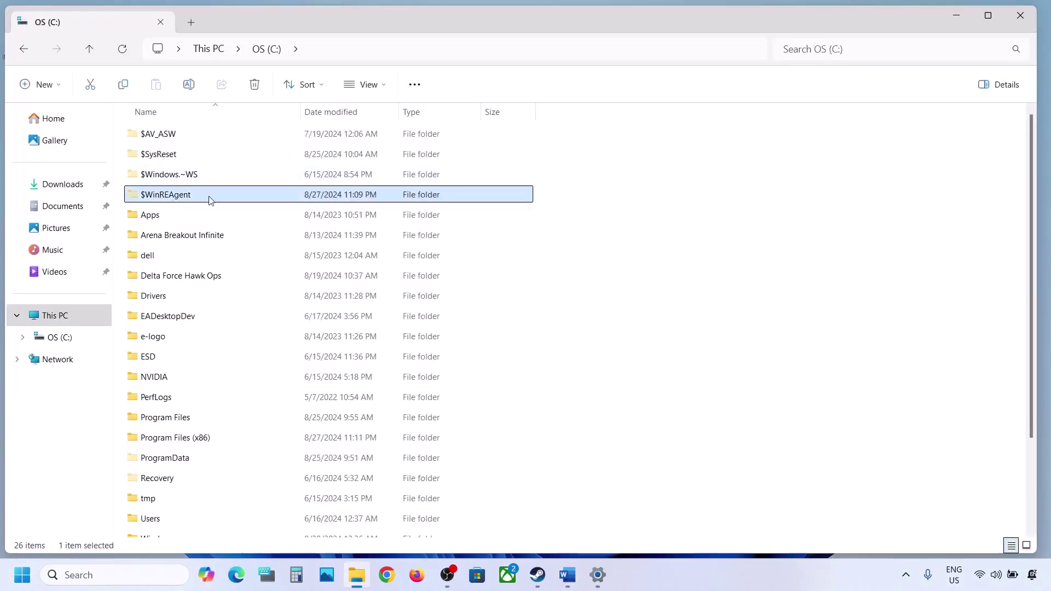
{"action": "mouse_move", "coordinate": [211, 199]}
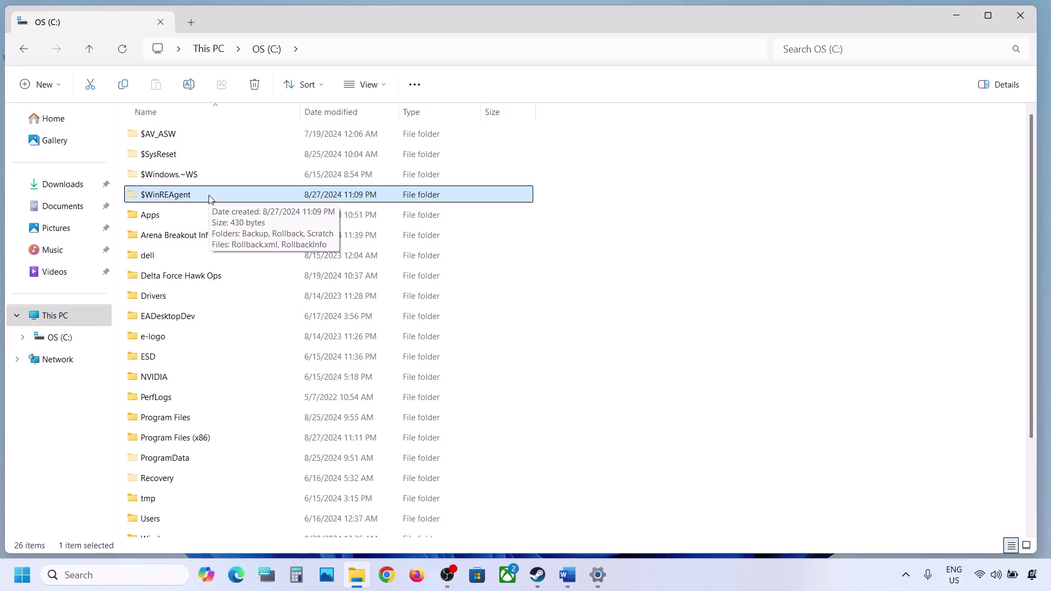
{"action": "left_click", "coordinate": [384, 84]}
{"action": "mouse_move", "coordinate": [360, 340]}
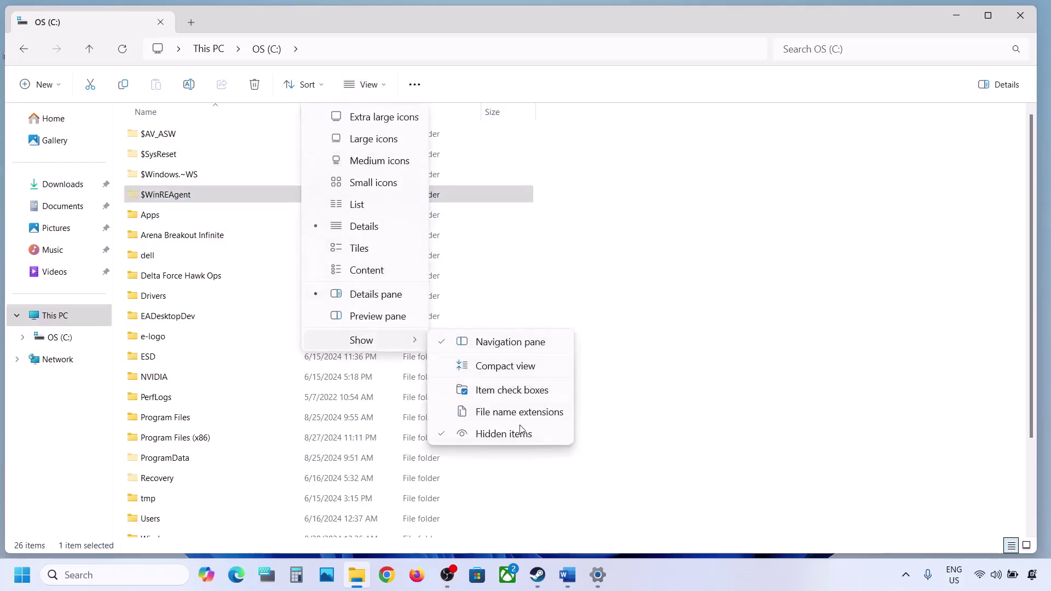
{"action": "left_click", "coordinate": [147, 196]}
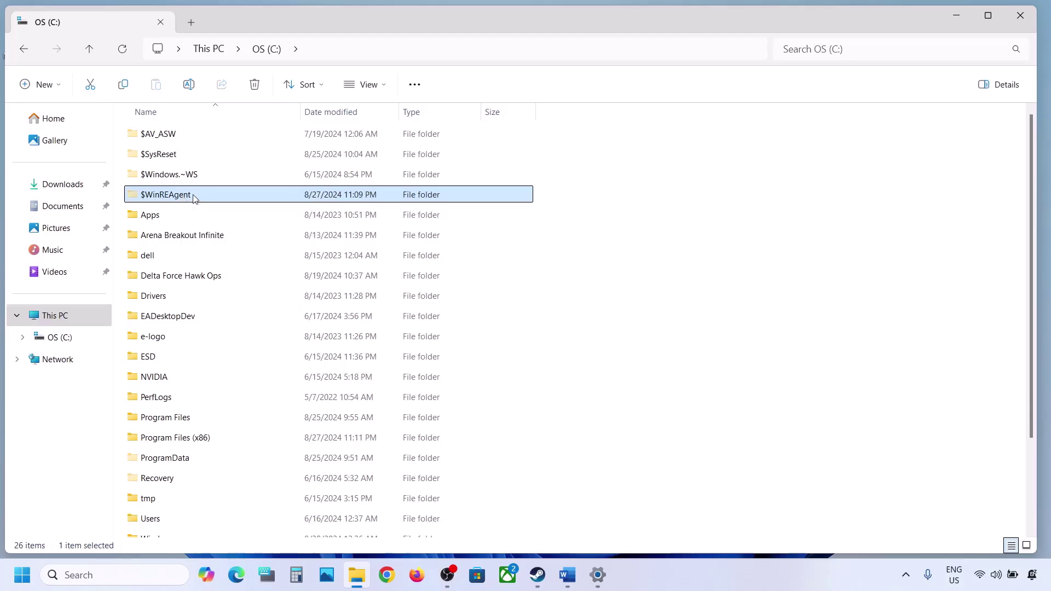
Step: Back up the $WinREAgent folder by copying it onto the desktop
{"action": "right_click", "coordinate": [195, 197]}
{"action": "left_click", "coordinate": [237, 180]}
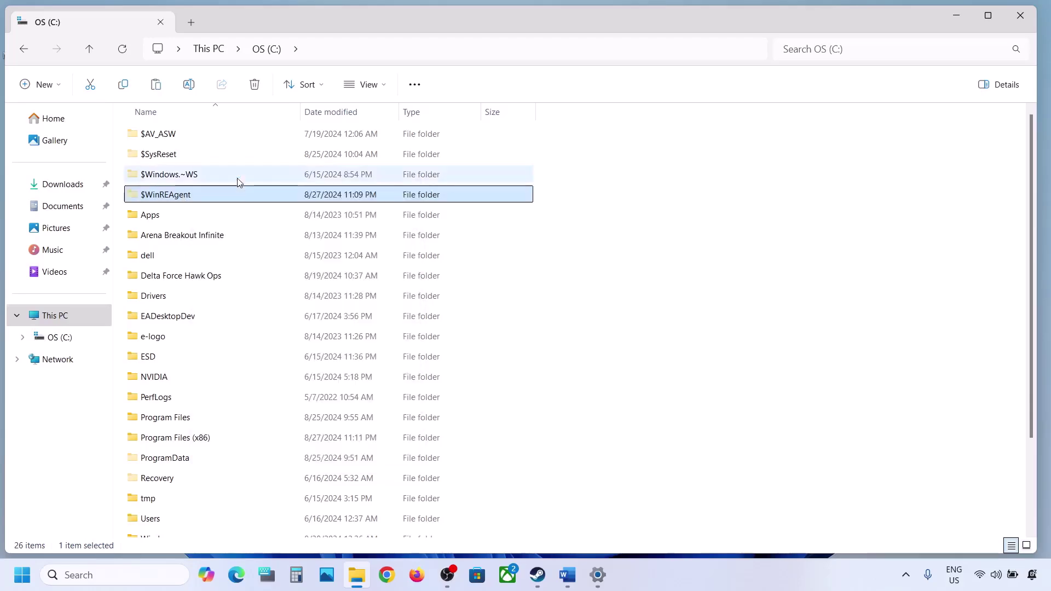
{"action": "key", "text": "super+d"}
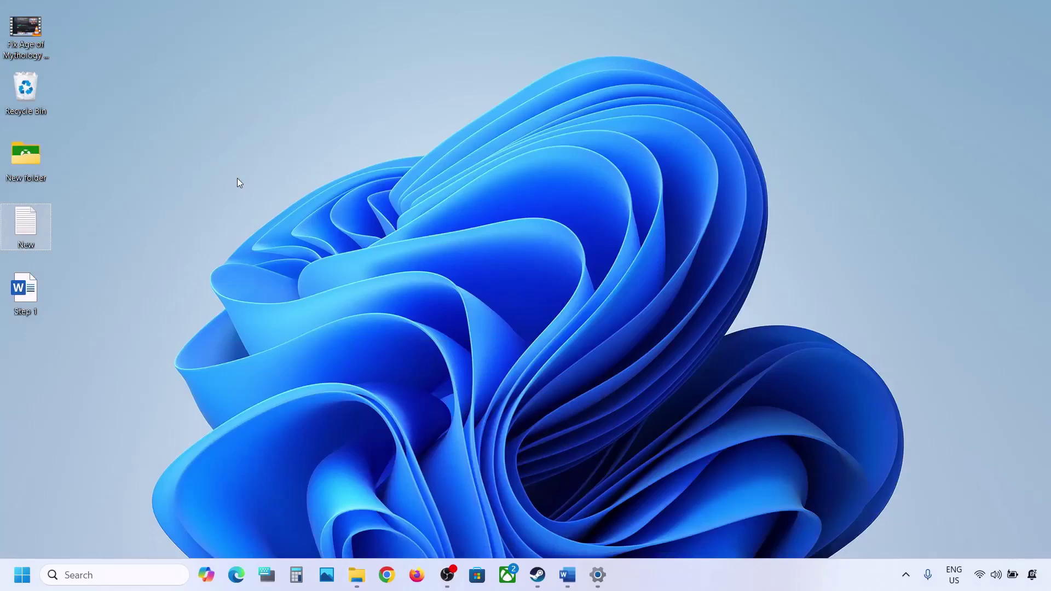
{"action": "key", "text": "ctrl+v"}
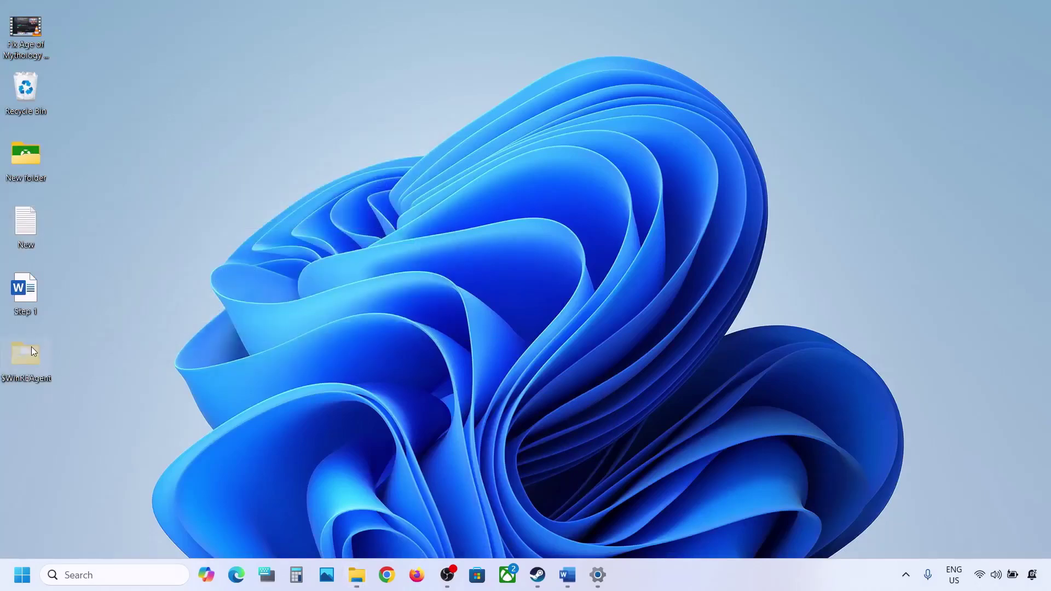
Step: Delete the original $WinREAgent folder from C: and switch back to Update history
{"action": "left_click", "coordinate": [357, 575]}
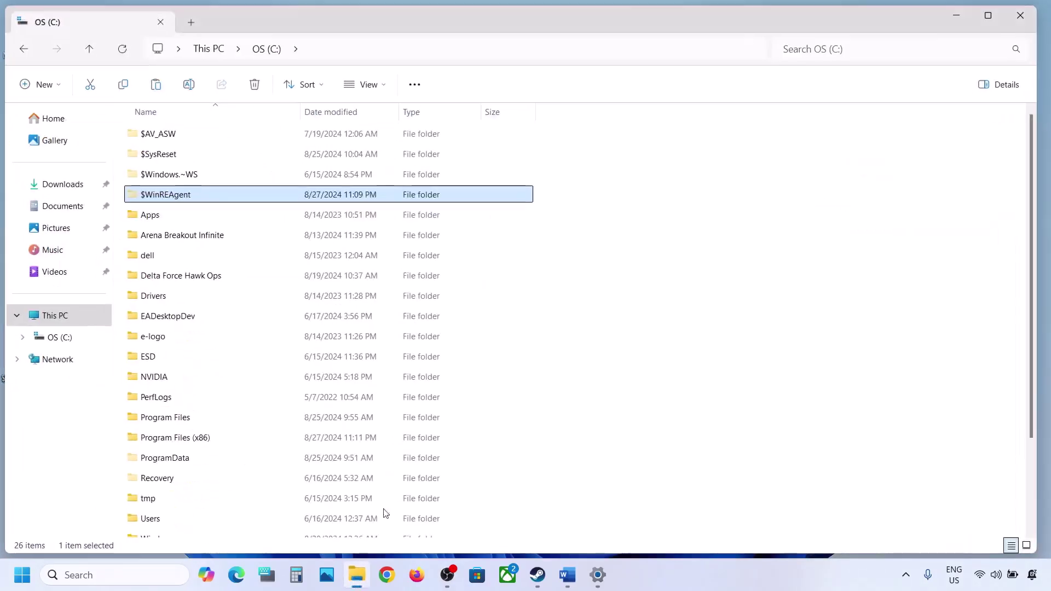
{"action": "right_click", "coordinate": [179, 198]}
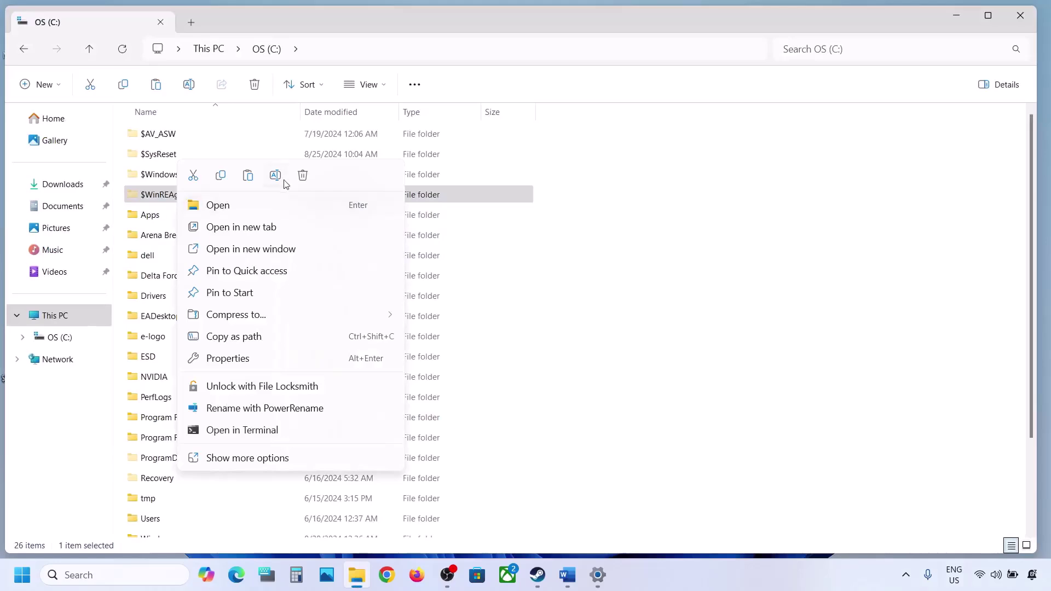
{"action": "left_click", "coordinate": [303, 175]}
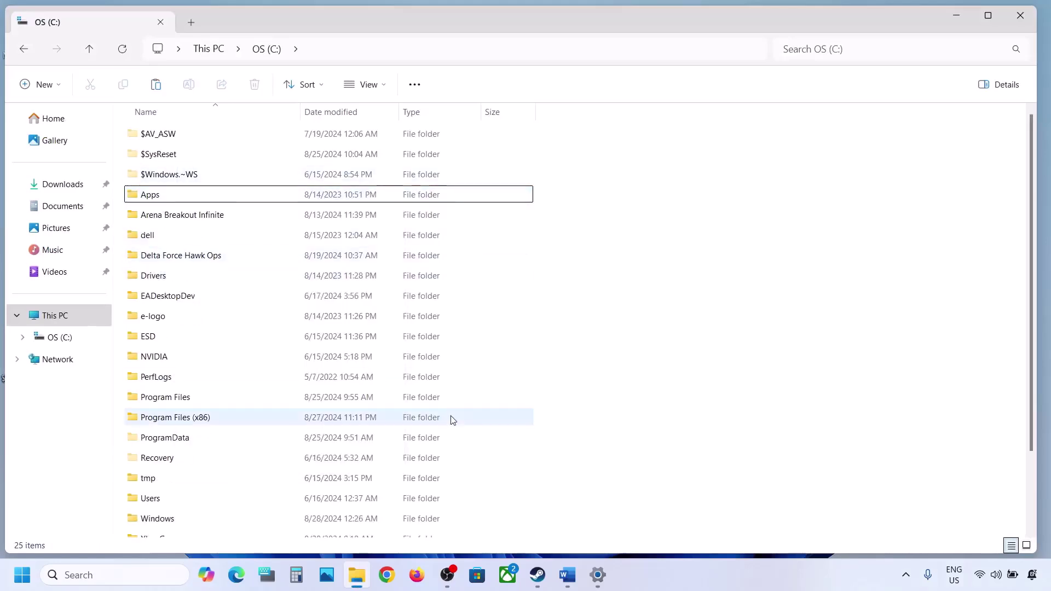
{"action": "key", "text": "alt+Tab"}
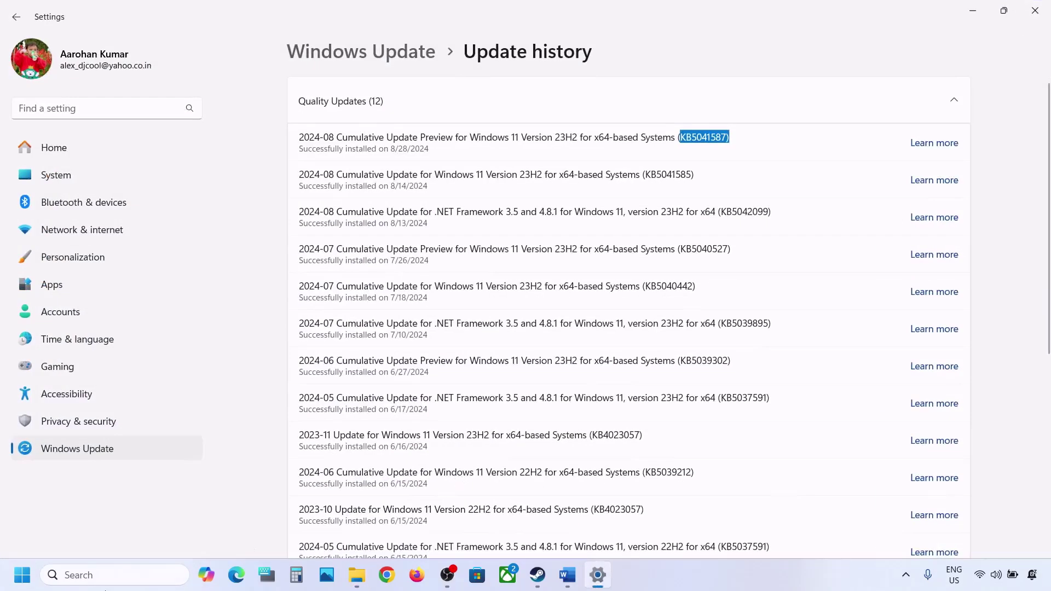
Step: Run Check for updates on the Windows Update page, then bring up the Start menu power options
{"action": "left_click", "coordinate": [83, 451]}
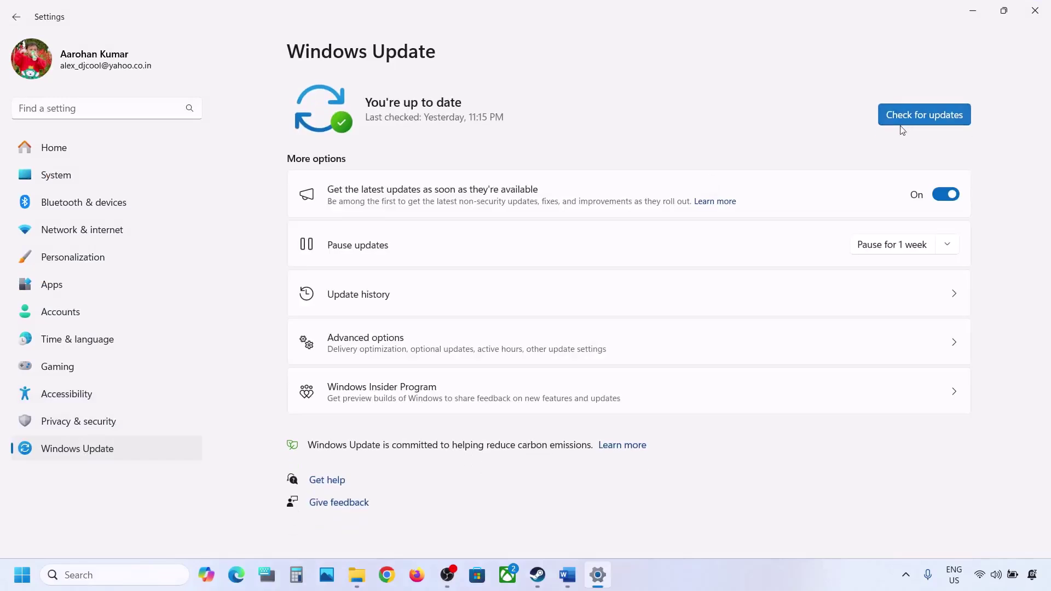
{"action": "left_click", "coordinate": [917, 116]}
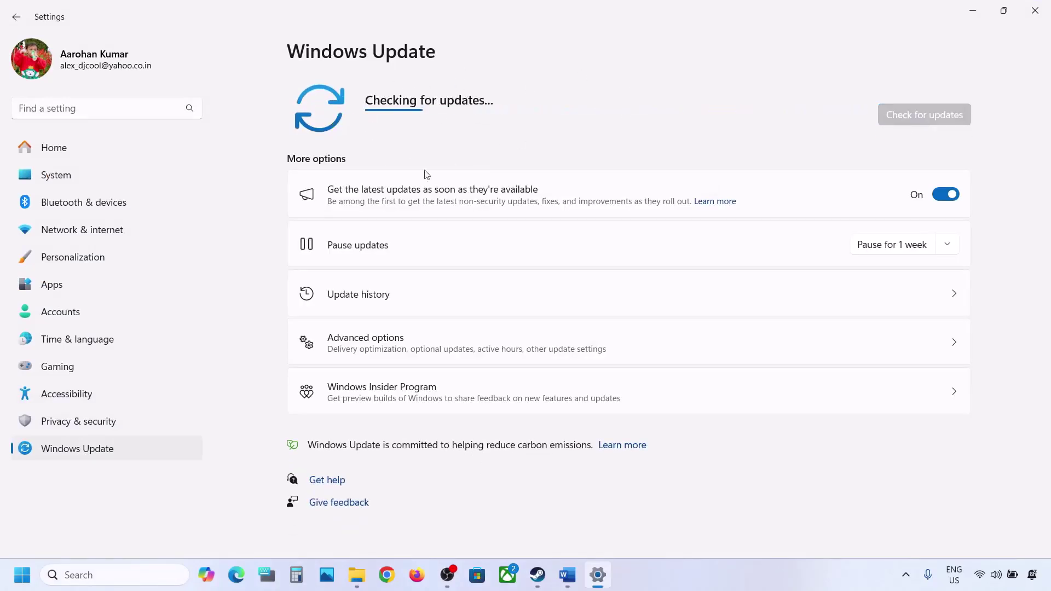
{"action": "key", "text": "super"}
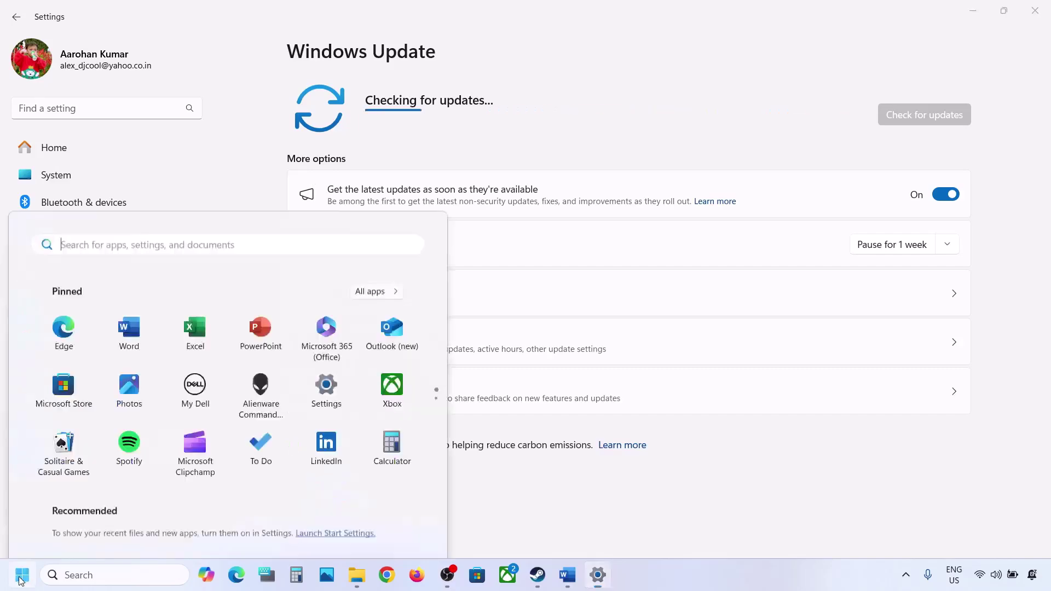
{"action": "left_click", "coordinate": [398, 528]}
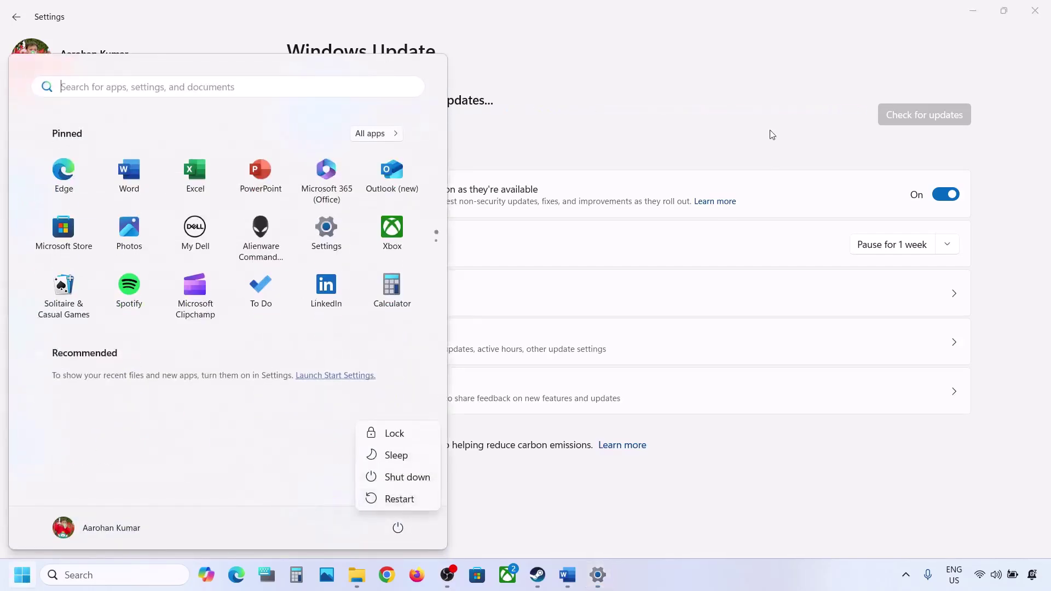
{"action": "key", "text": "Escape"}
{"action": "key", "text": "Escape"}
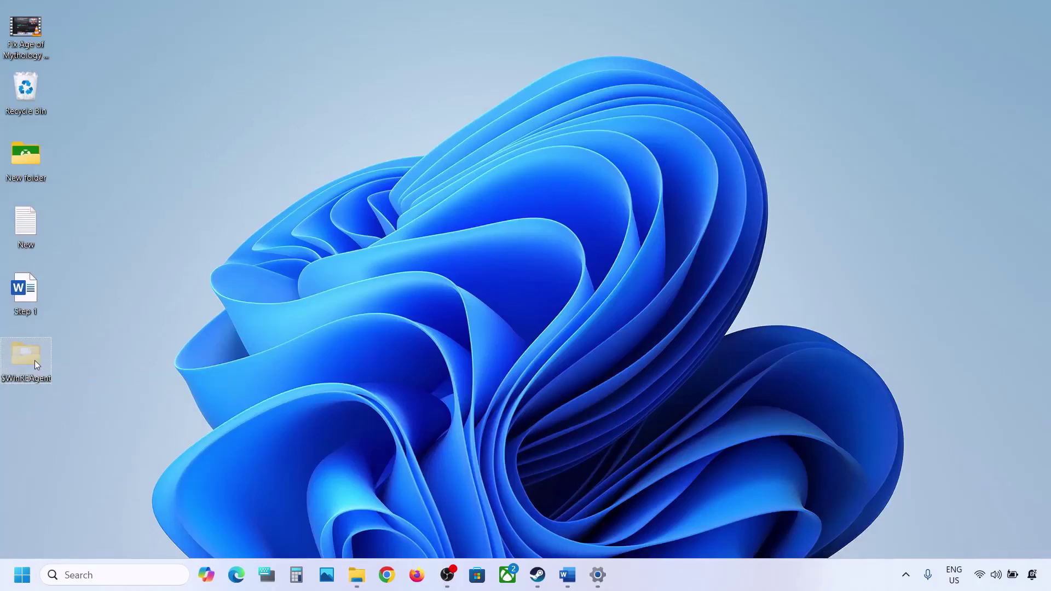
Step: Cut the $WinREAgent folder from the desktop and paste it back into drive C:
{"action": "right_click", "coordinate": [35, 361]}
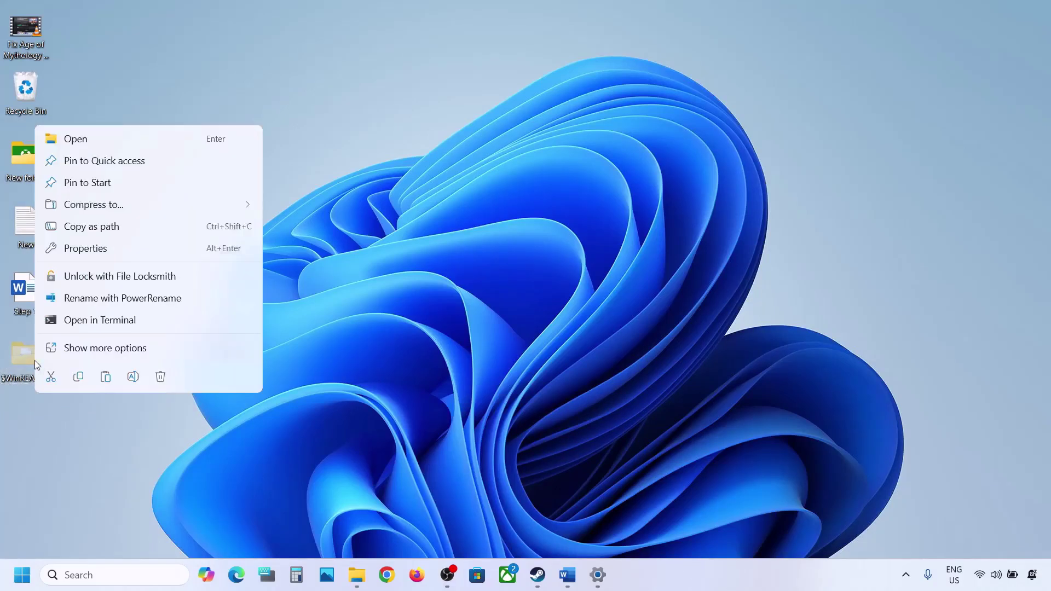
{"action": "left_click", "coordinate": [60, 381]}
{"action": "left_click", "coordinate": [357, 575]}
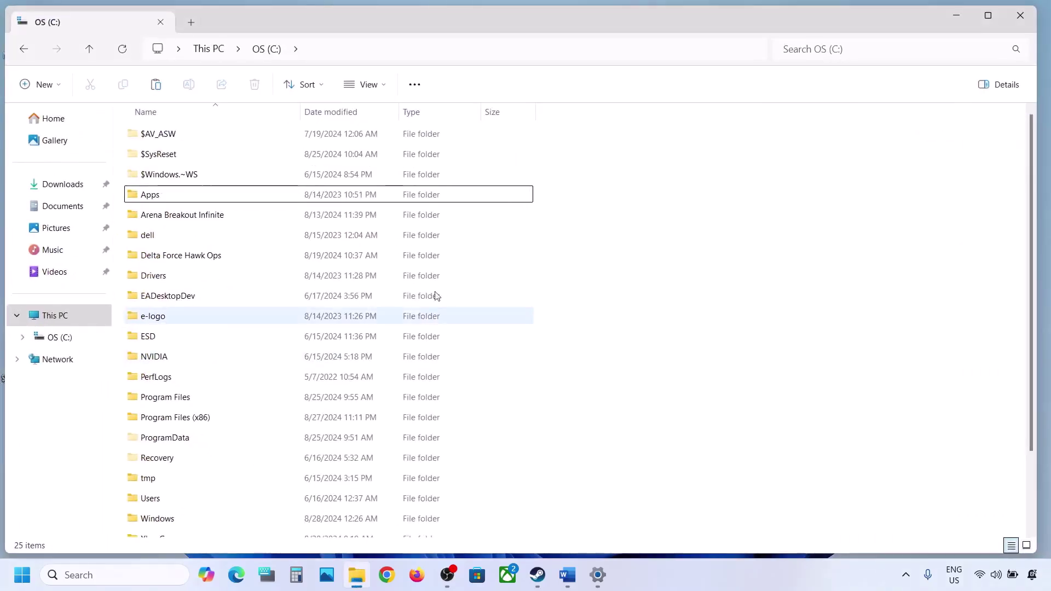
{"action": "key", "text": "ctrl+v"}
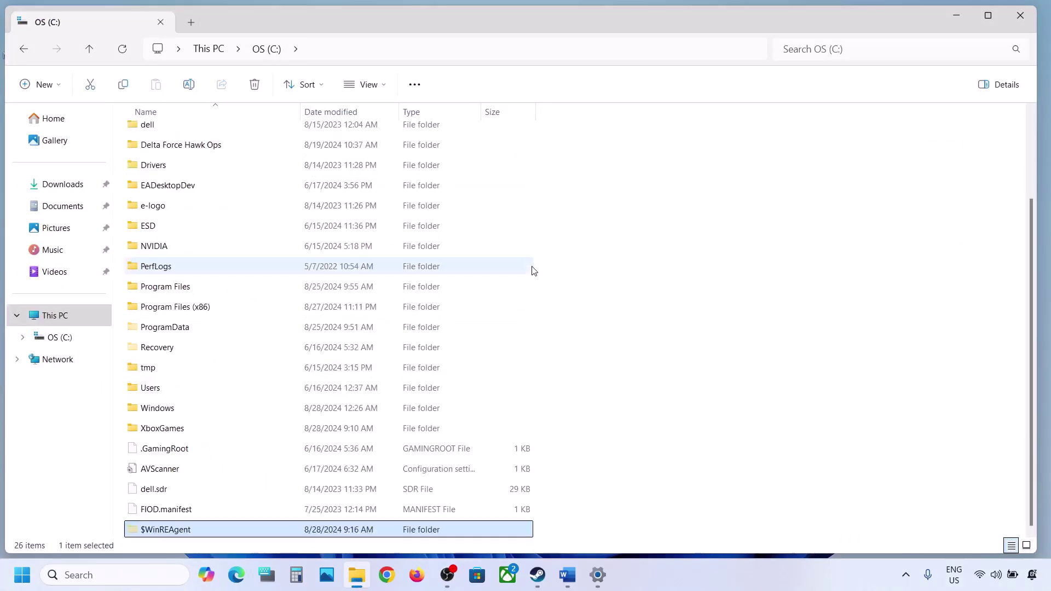
{"action": "left_click", "coordinate": [1020, 16]}
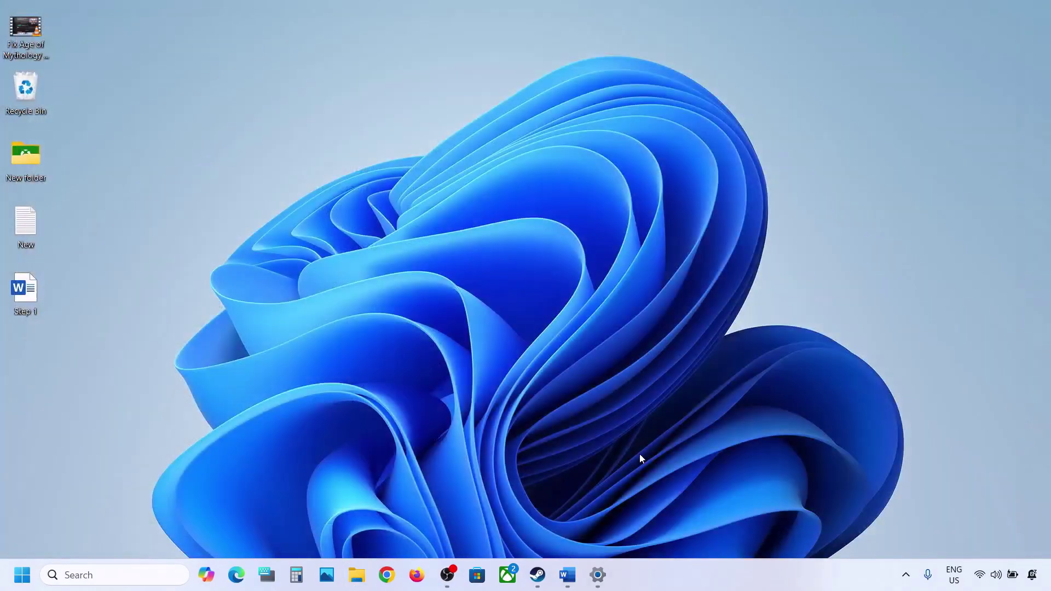
Step: Review Step 3 in the Word notes
{"action": "left_click", "coordinate": [567, 575]}
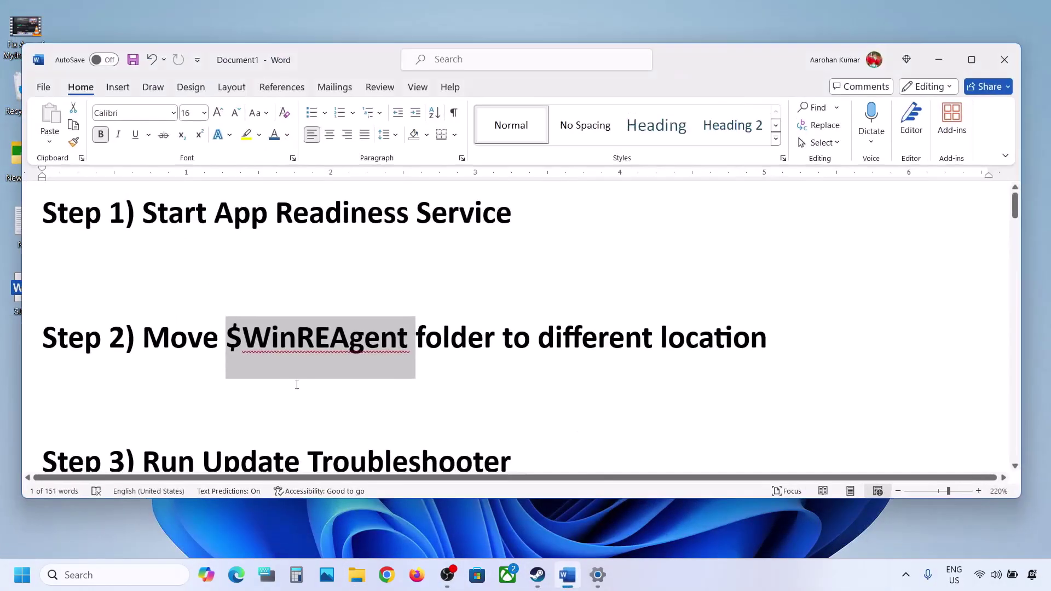
{"action": "scroll", "coordinate": [297, 384], "scroll_direction": "down", "scroll_amount": 3}
{"action": "left_click_drag", "start_coordinate": [141, 328], "coordinate": [550, 304]}
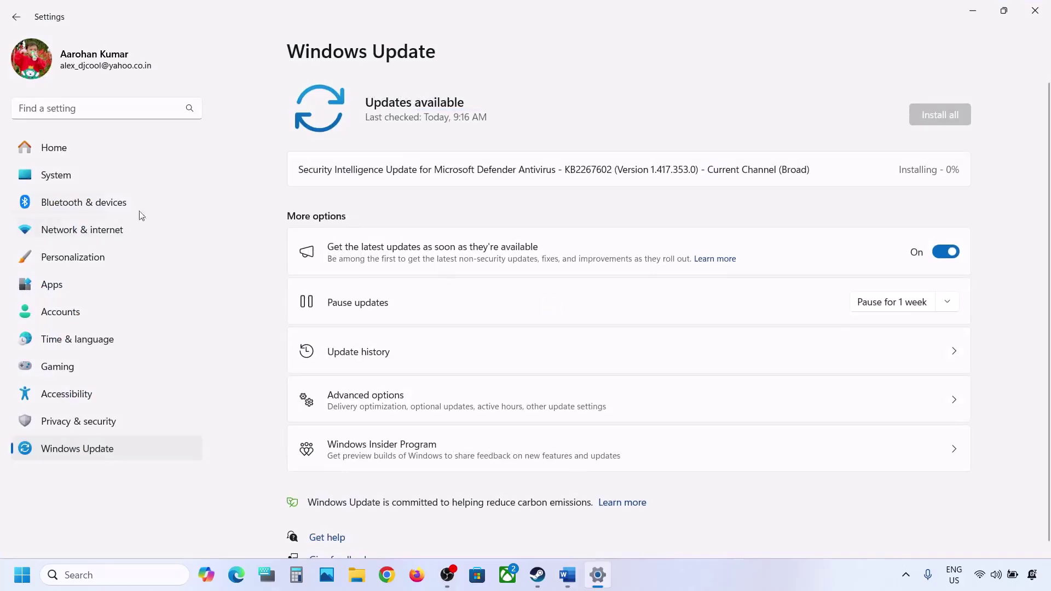
Step: Run the Windows Update troubleshooter from System > Troubleshoot > Other troubleshooters
{"action": "left_click", "coordinate": [78, 187]}
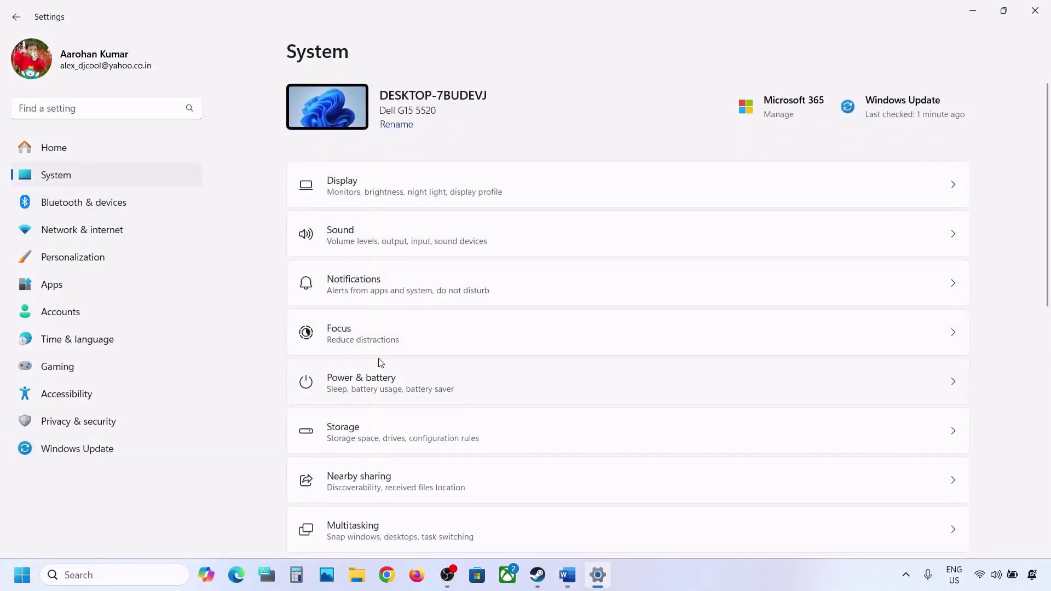
{"action": "scroll", "coordinate": [380, 364], "scroll_direction": "down", "scroll_amount": 2}
{"action": "scroll", "coordinate": [380, 363], "scroll_direction": "down", "scroll_amount": 3}
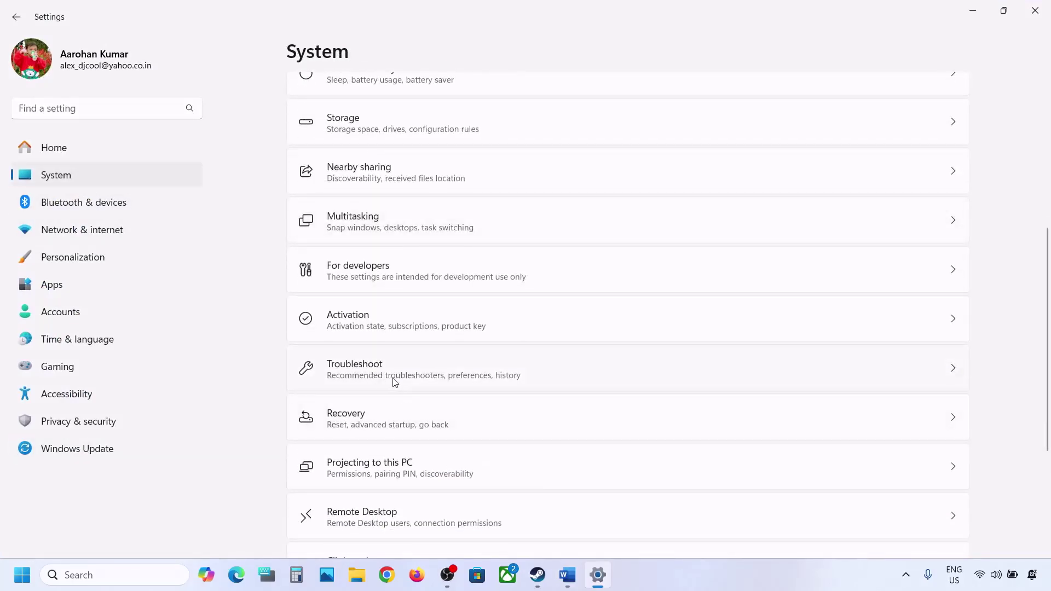
{"action": "left_click", "coordinate": [393, 377]}
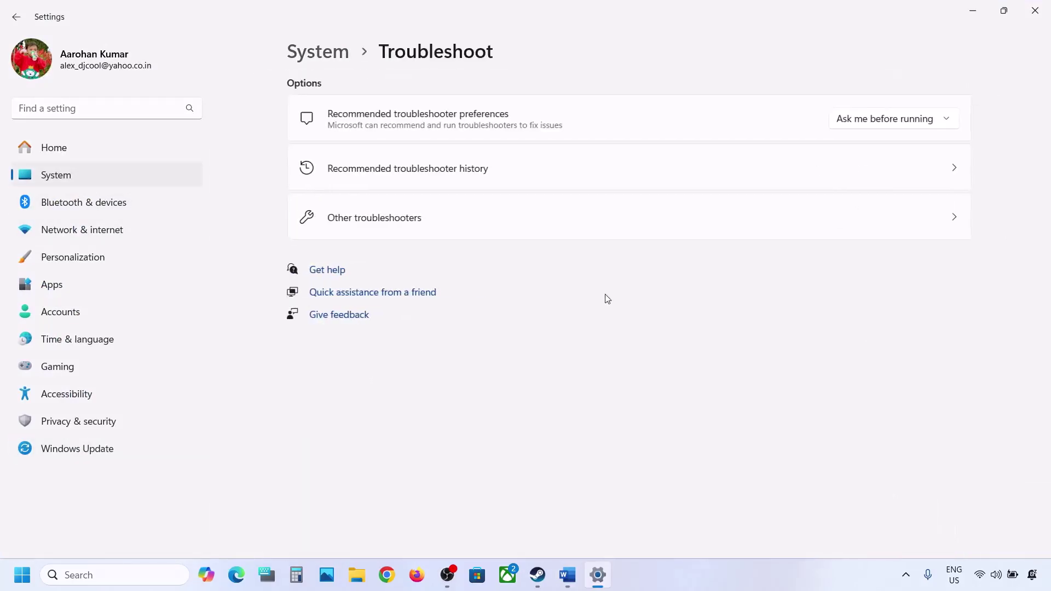
{"action": "left_click", "coordinate": [417, 228]}
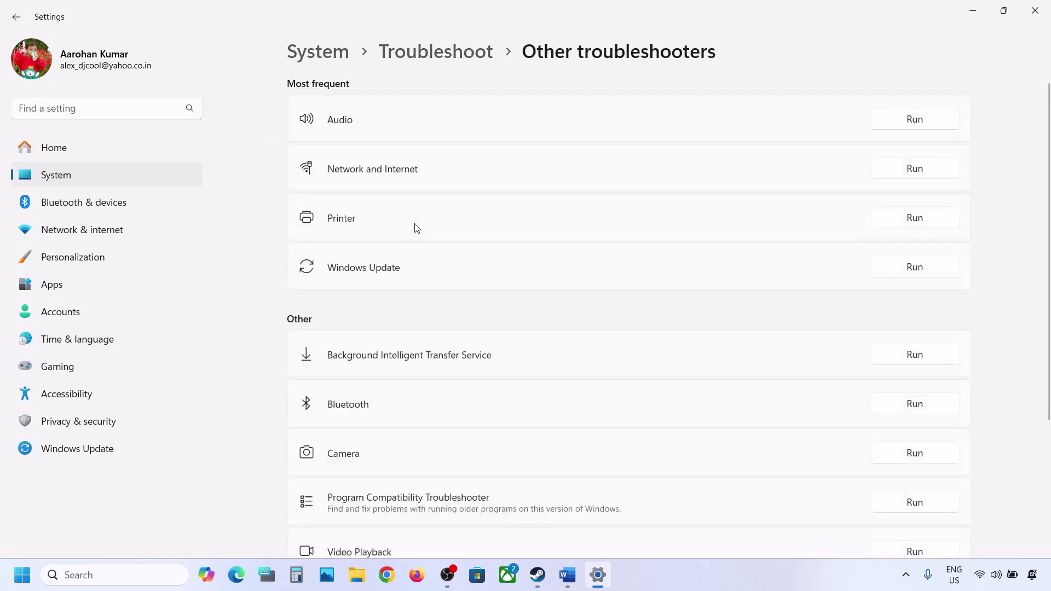
{"action": "left_click", "coordinate": [930, 273]}
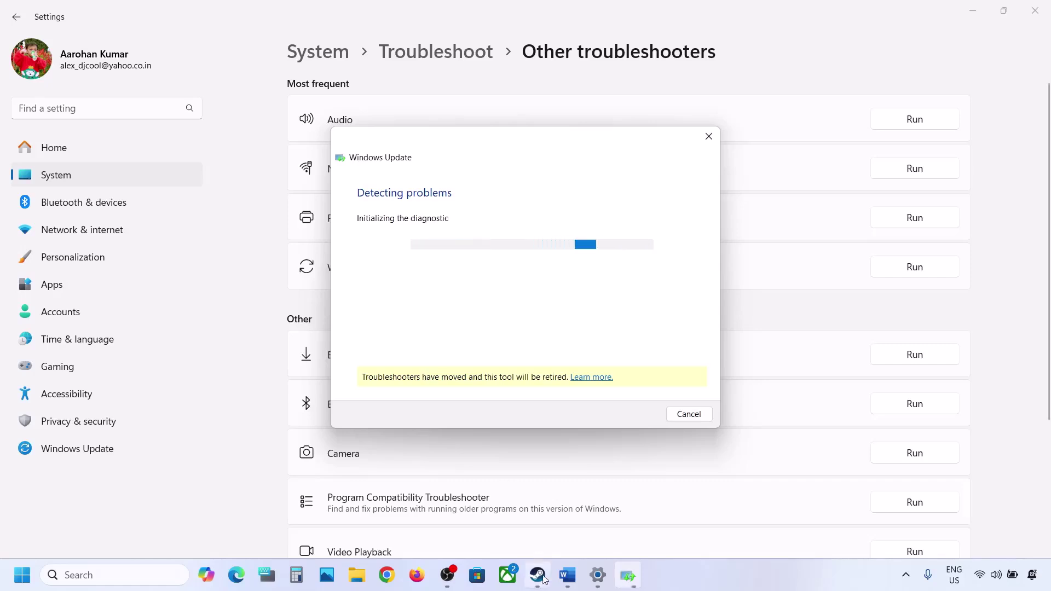
{"action": "left_click", "coordinate": [568, 575]}
Step: Read the Step 4 service names in the notes and open Services via a 'services' search
{"action": "scroll", "coordinate": [358, 359], "scroll_direction": "down", "scroll_amount": 2}
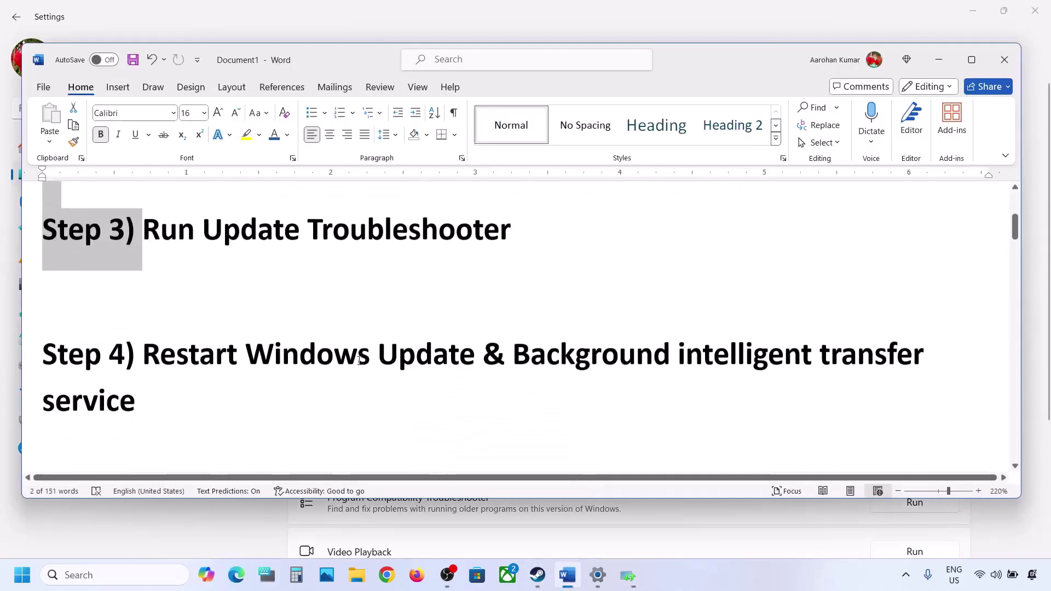
{"action": "left_click_drag", "start_coordinate": [144, 350], "coordinate": [816, 353]}
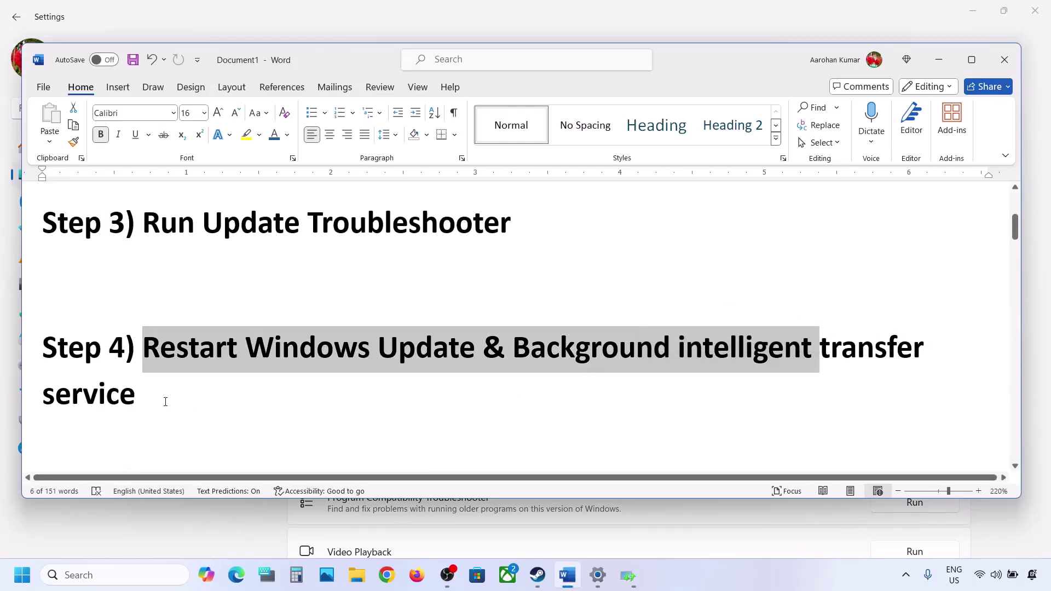
{"action": "left_click", "coordinate": [122, 575]}
{"action": "type", "text": "serv"}
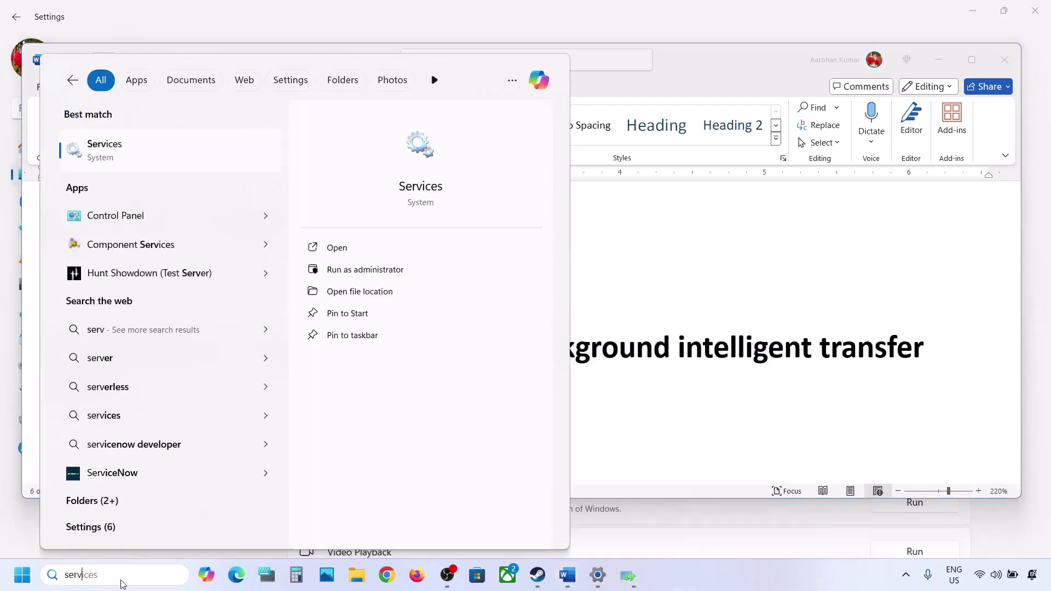
{"action": "type", "text": "ices"}
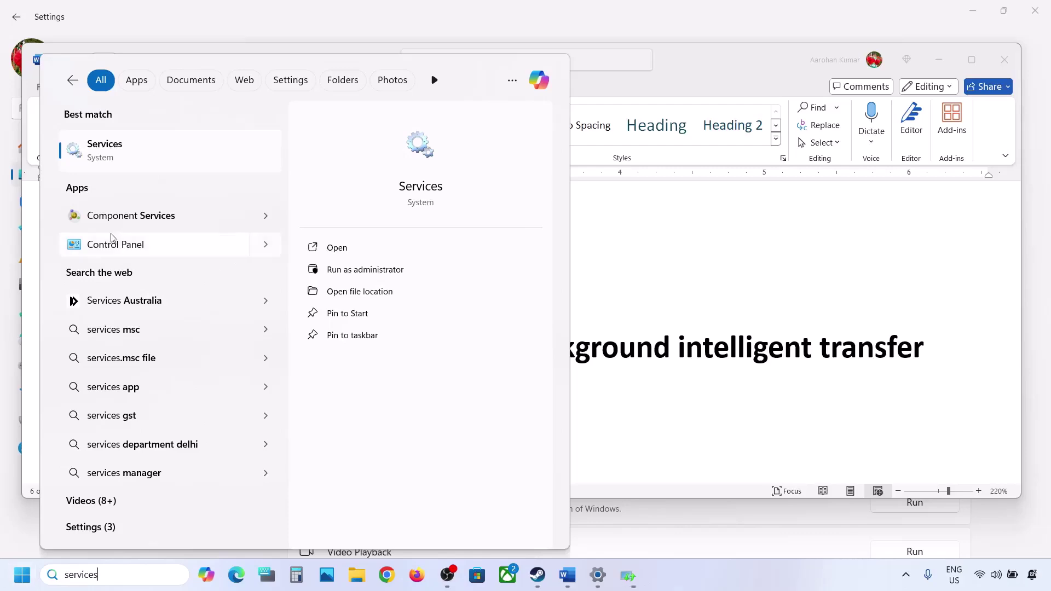
{"action": "left_click", "coordinate": [113, 145]}
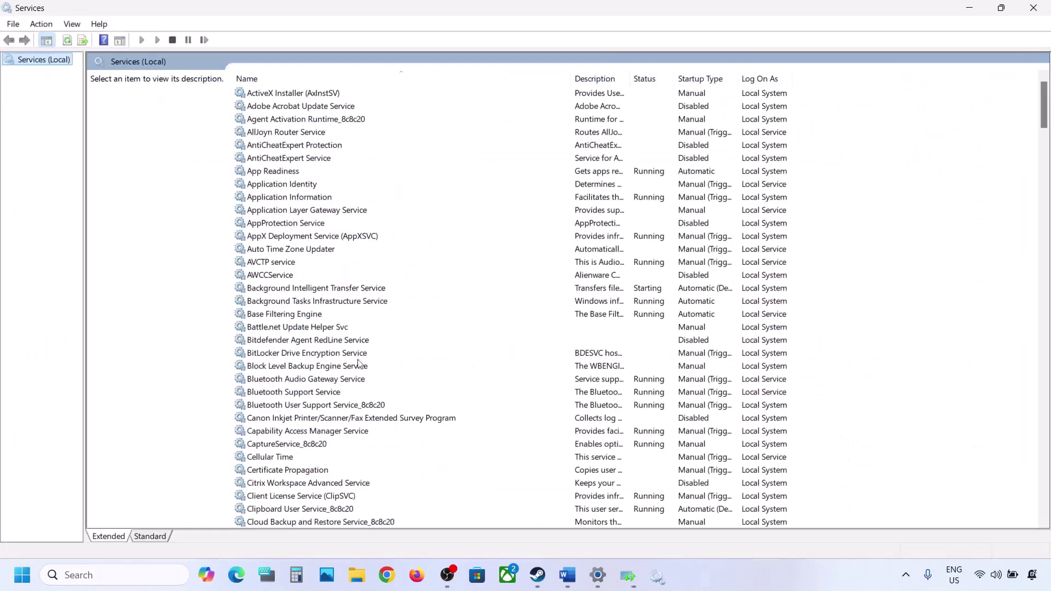
Step: Set the Windows Update service's startup type to Automatic and apply it
{"action": "left_click", "coordinate": [359, 367]}
{"action": "key", "text": "w"}
{"action": "scroll", "coordinate": [358, 370], "scroll_direction": "down", "scroll_amount": 8}
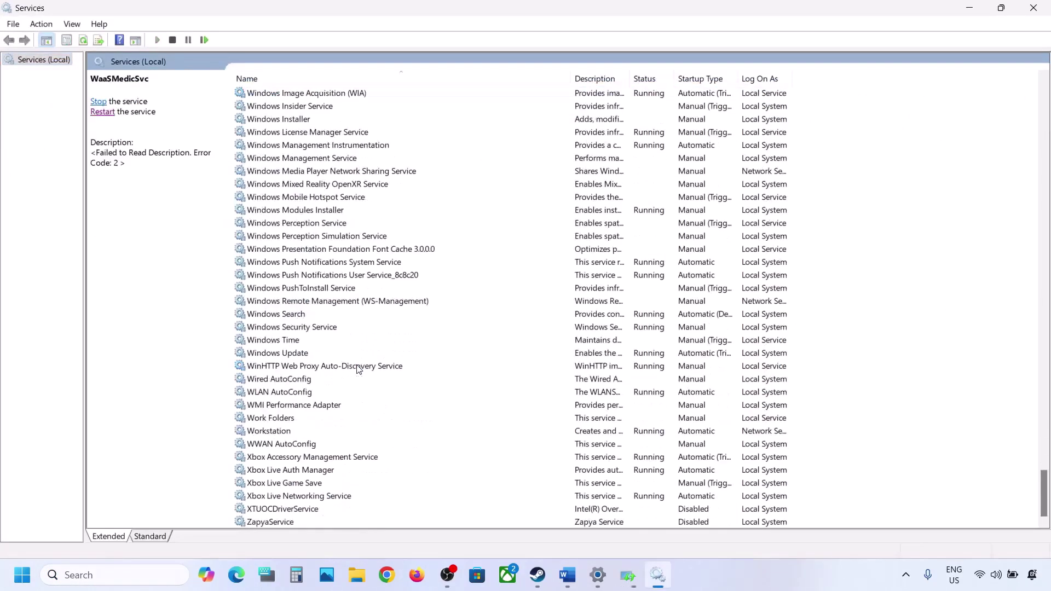
{"action": "left_click", "coordinate": [289, 356]}
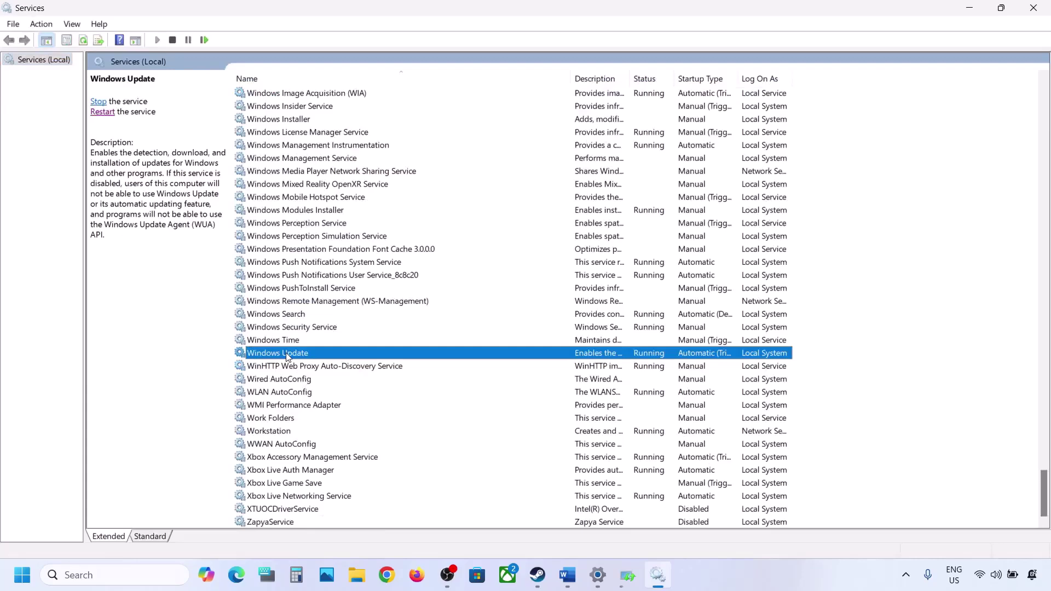
{"action": "double_click", "coordinate": [370, 354]}
{"action": "left_click", "coordinate": [500, 271]}
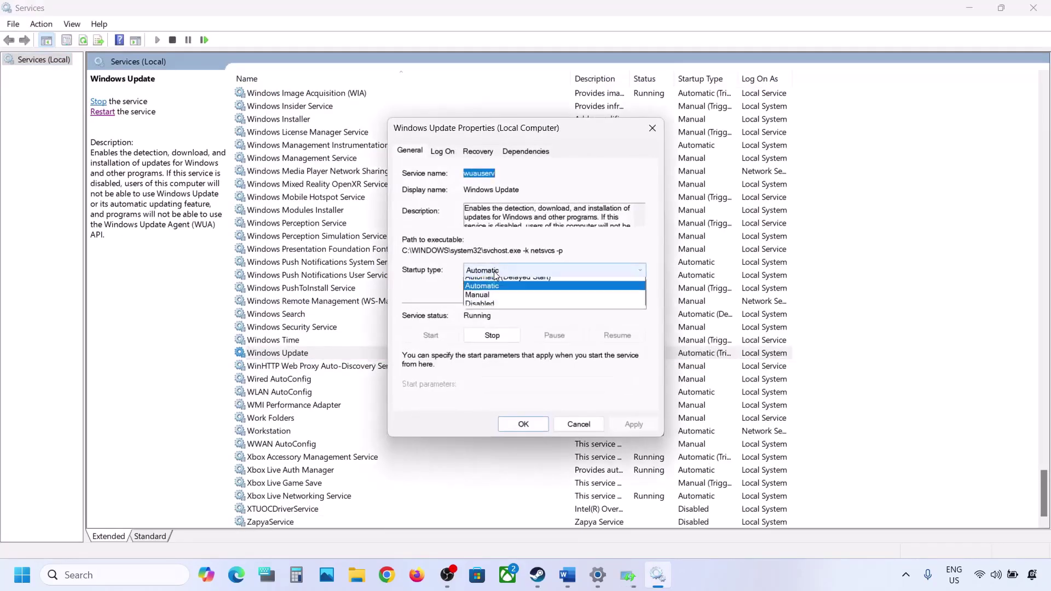
{"action": "left_click", "coordinate": [495, 292]}
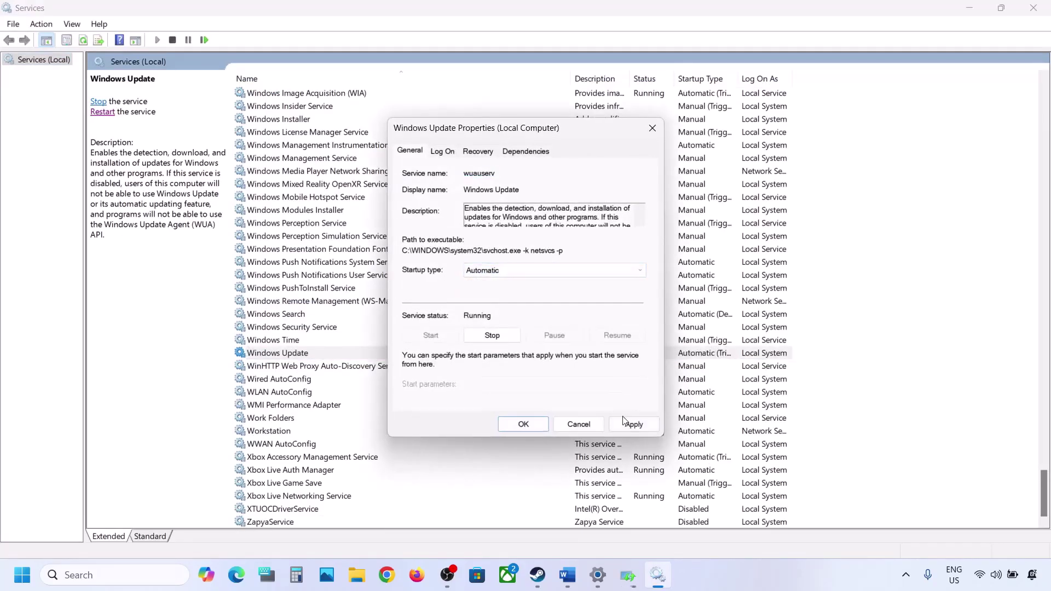
{"action": "left_click", "coordinate": [624, 423]}
{"action": "left_click", "coordinate": [523, 425]}
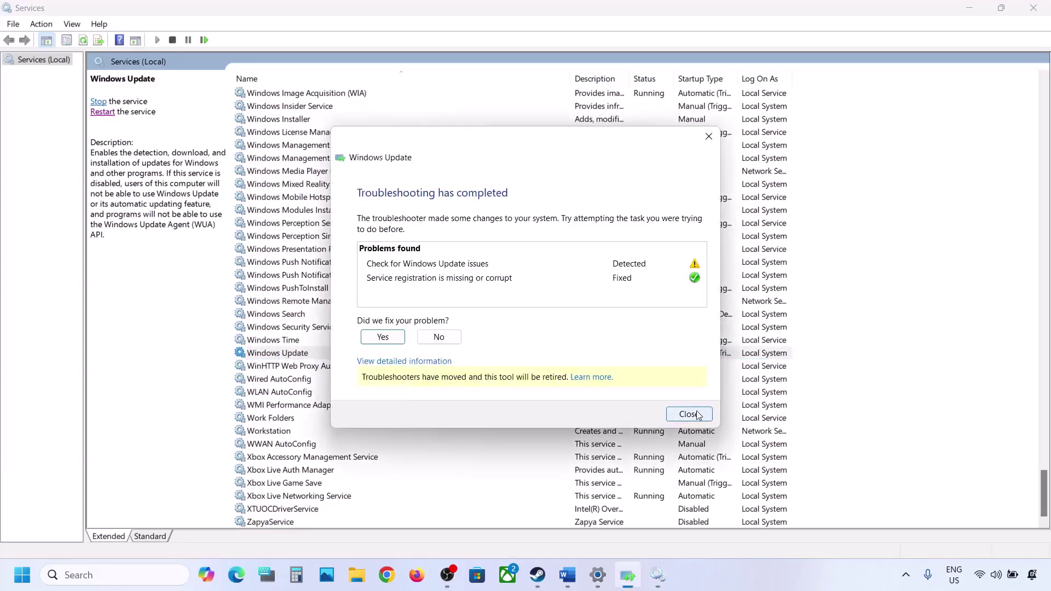
Step: Dismiss the finished troubleshooter report and restart the Windows Update service
{"action": "left_click", "coordinate": [689, 412]}
{"action": "right_click", "coordinate": [289, 353]}
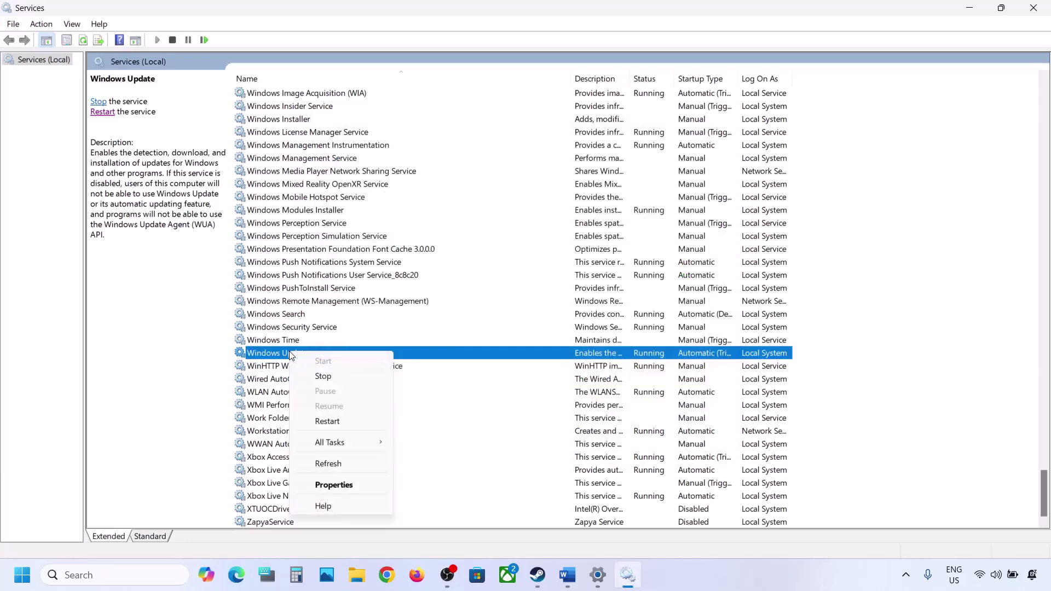
{"action": "left_click", "coordinate": [339, 423]}
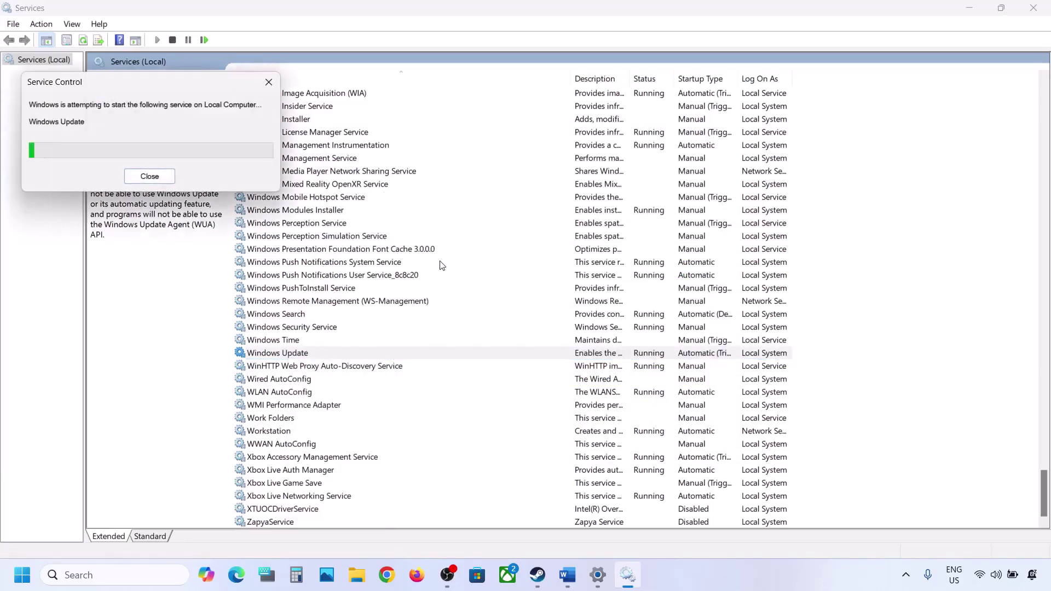
{"action": "left_click", "coordinate": [329, 294]}
Step: Switch BITS startup type to Automatic, apply it, and restart the BITS service
{"action": "key", "text": "b"}
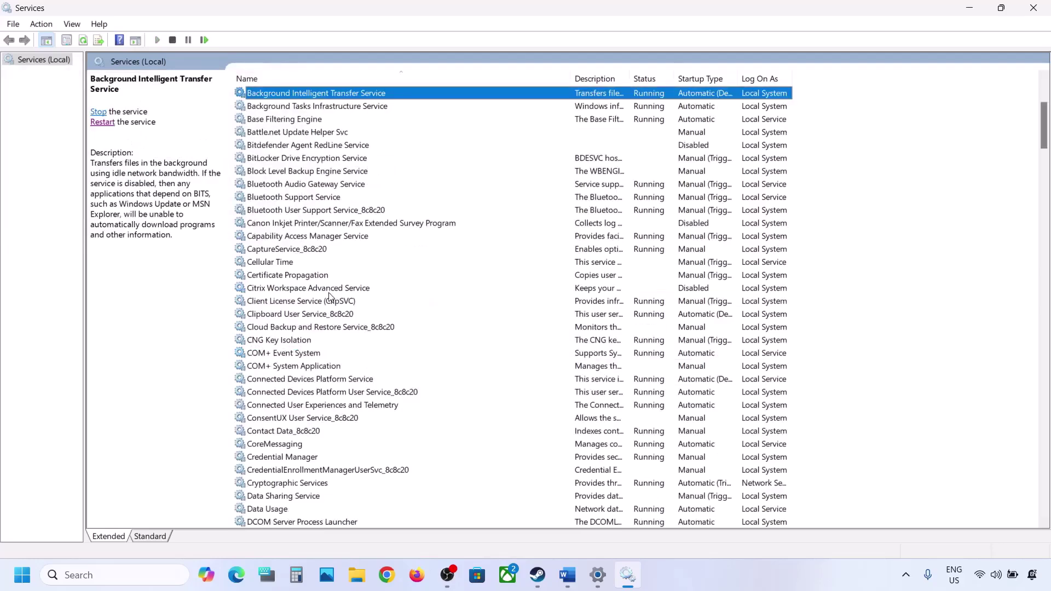
{"action": "scroll", "coordinate": [335, 285], "scroll_direction": "up", "scroll_amount": 5}
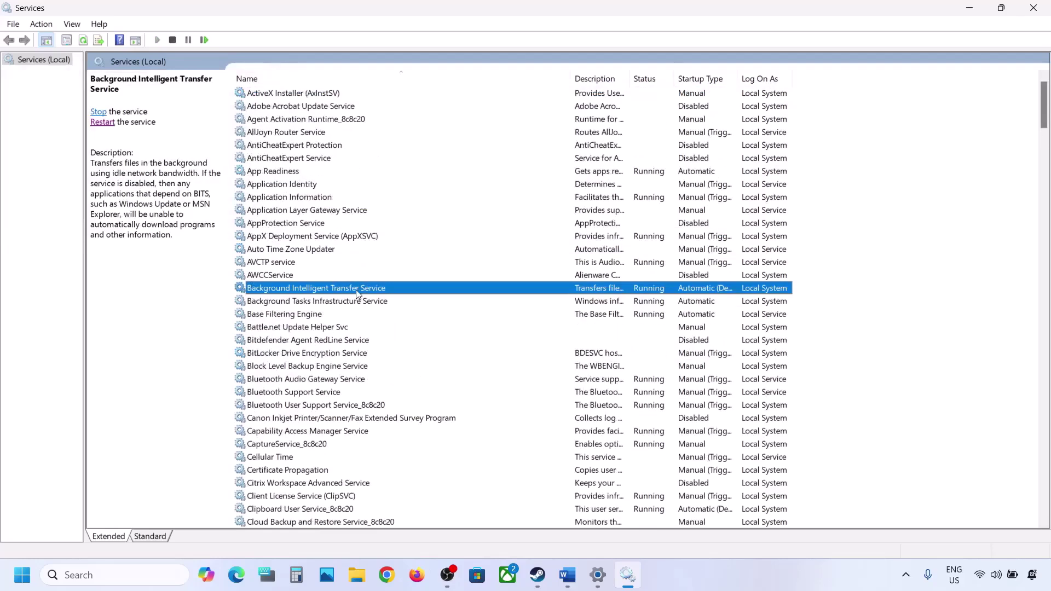
{"action": "double_click", "coordinate": [357, 294]}
{"action": "left_click", "coordinate": [509, 270]}
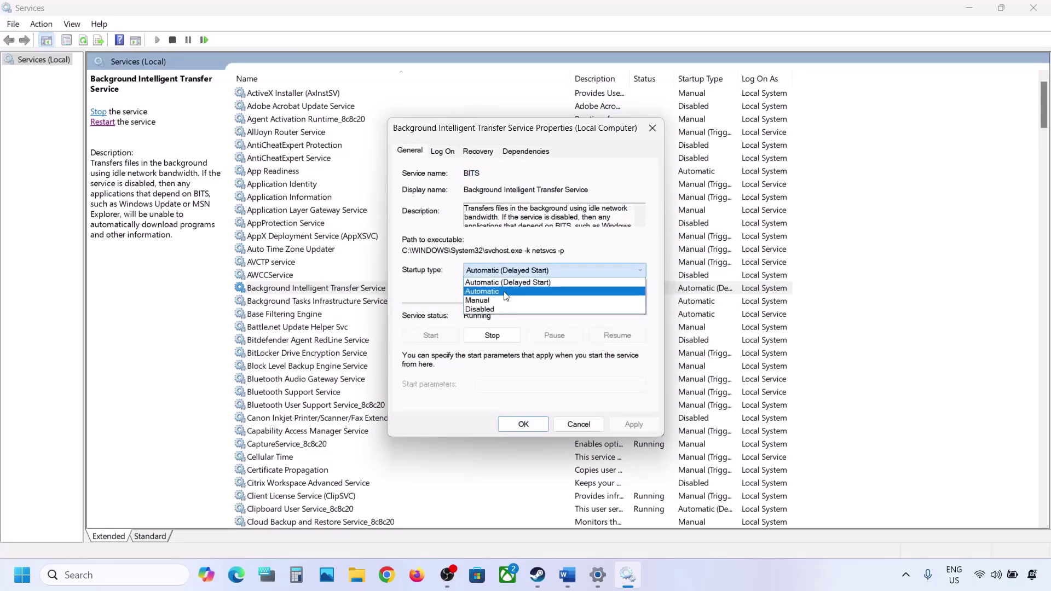
{"action": "left_click", "coordinate": [506, 292]}
{"action": "left_click", "coordinate": [622, 425]}
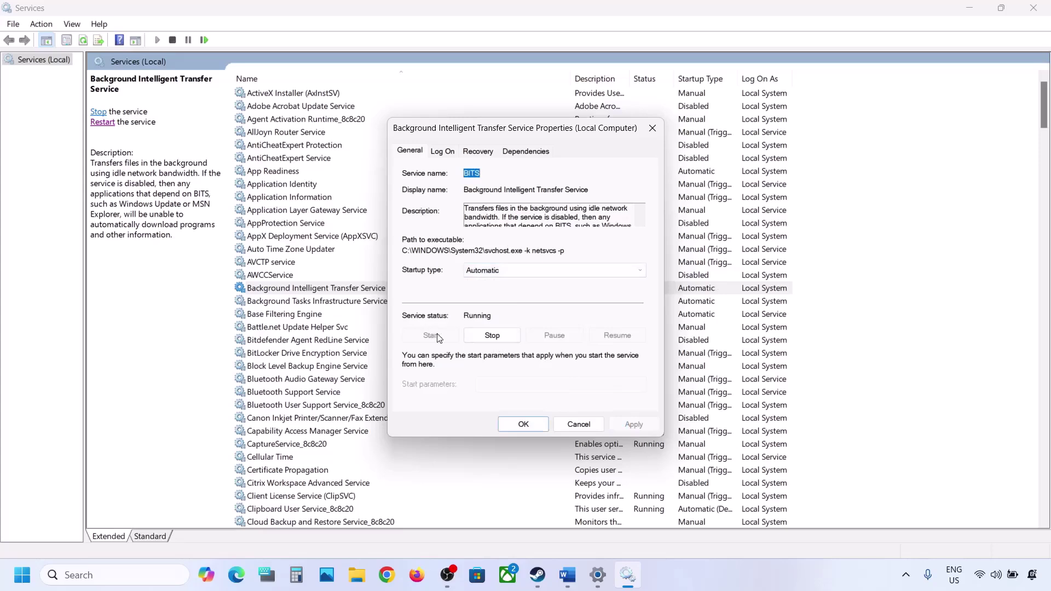
{"action": "left_click", "coordinate": [515, 426]}
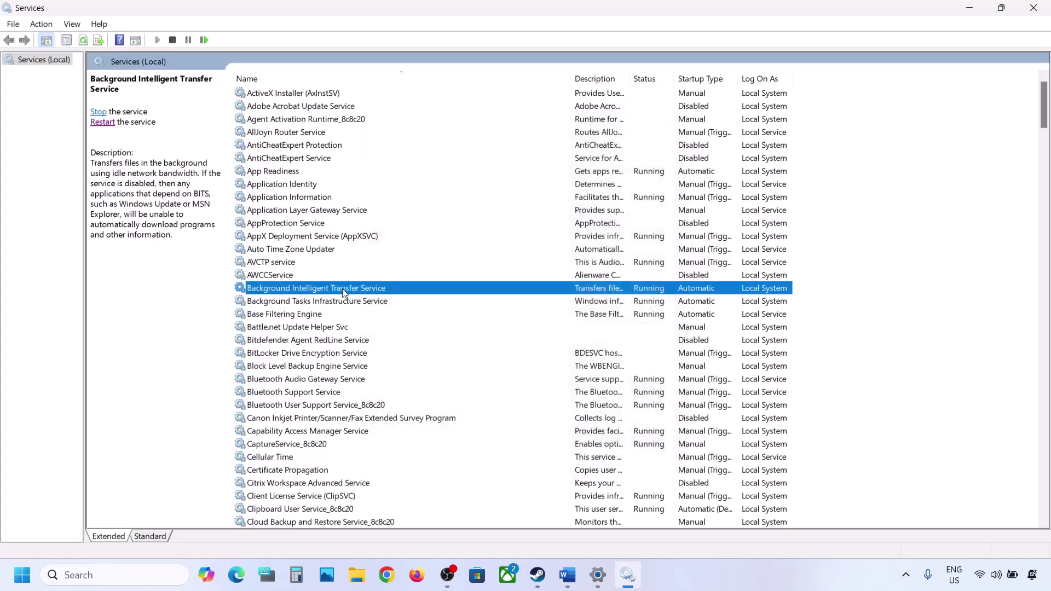
{"action": "right_click", "coordinate": [335, 290]}
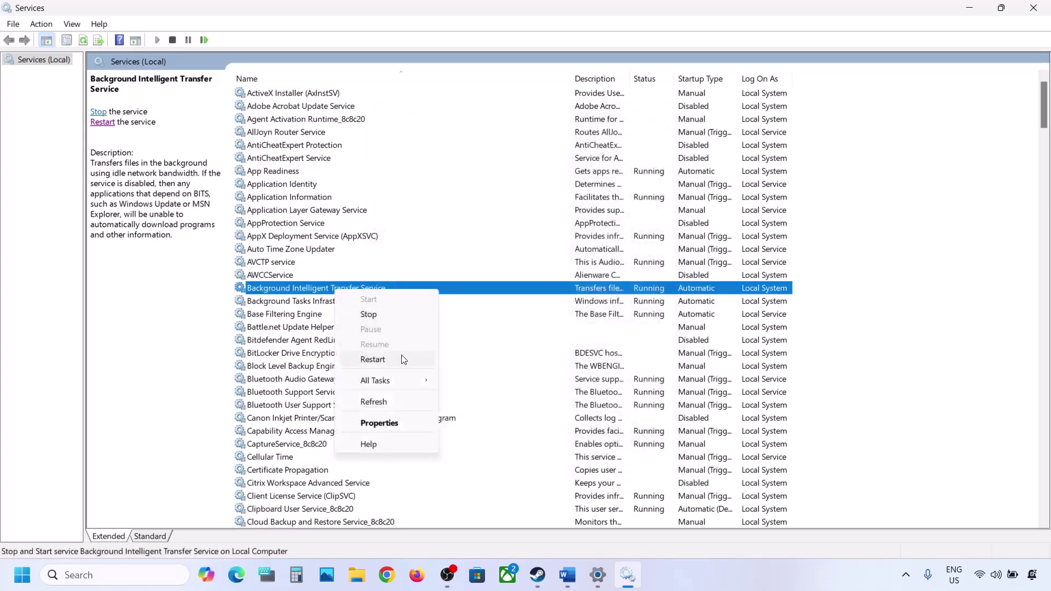
{"action": "left_click", "coordinate": [373, 360]}
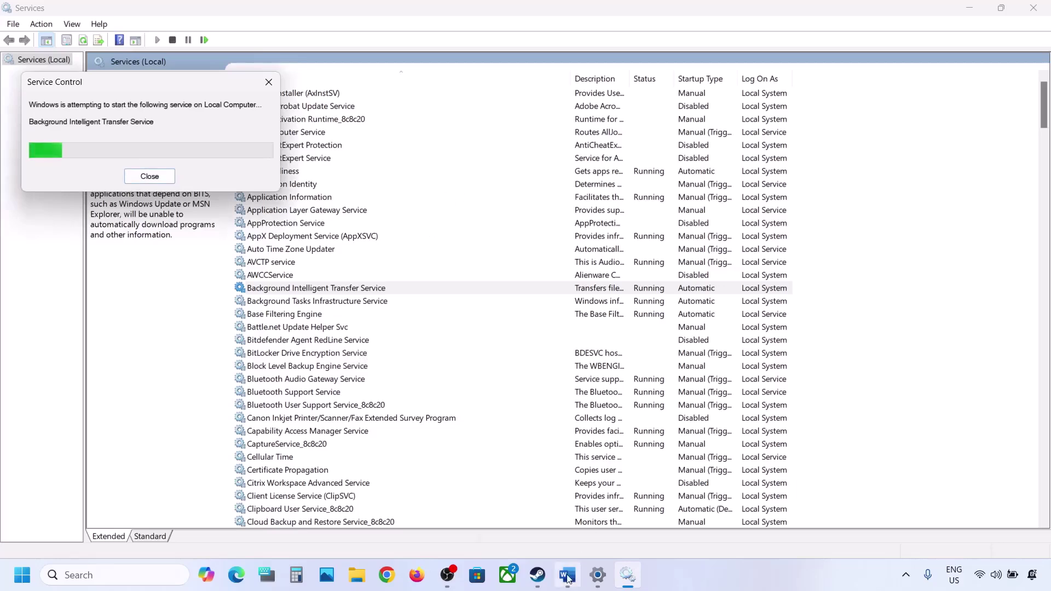
{"action": "mouse_move", "coordinate": [568, 578]}
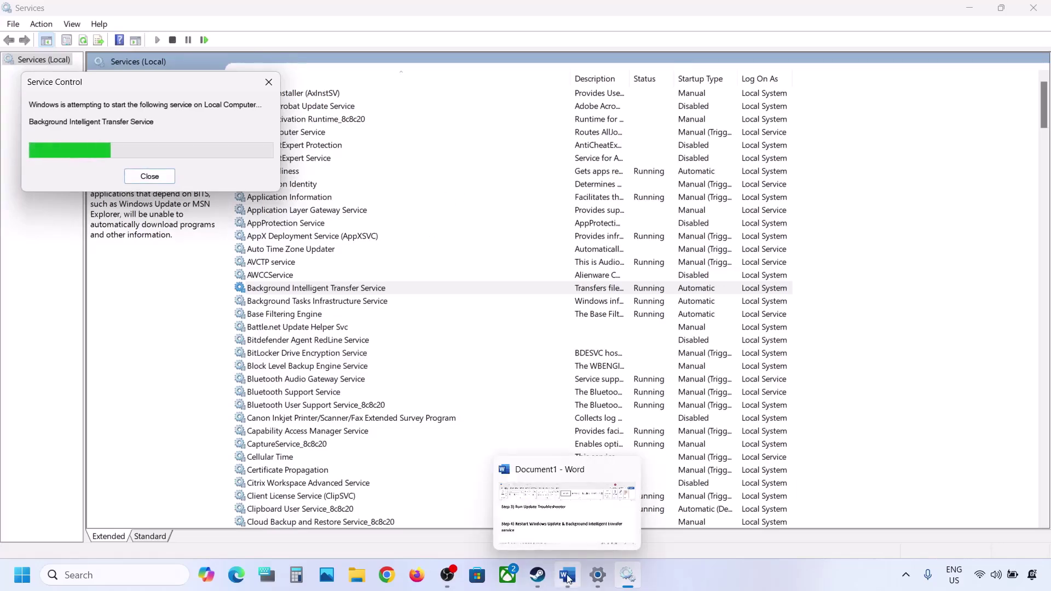
Step: Copy the Step 5 Windows 11 download link from Word and load it in Chrome
{"action": "left_click", "coordinate": [568, 578]}
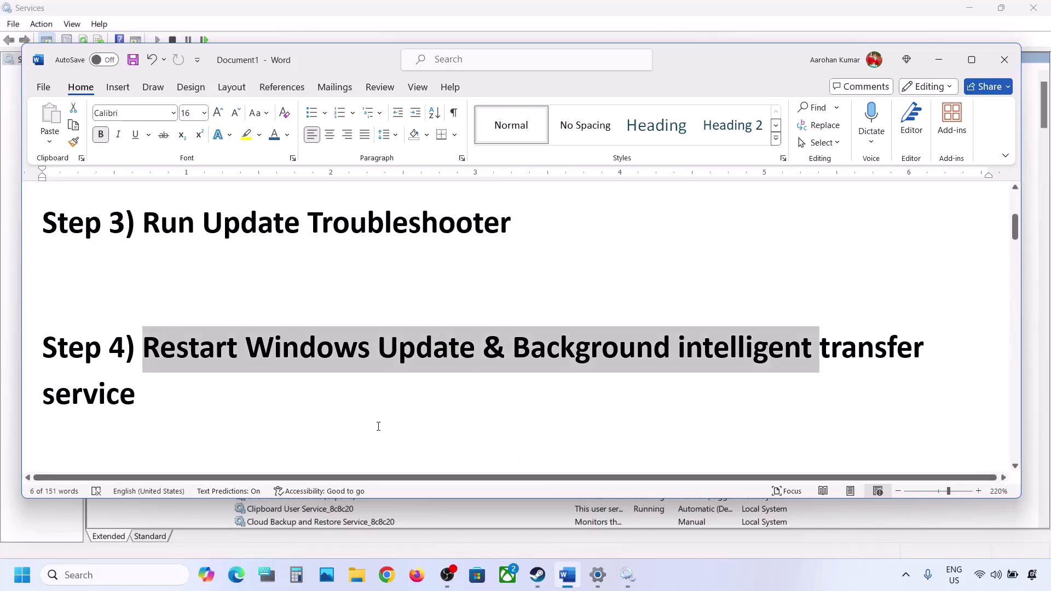
{"action": "scroll", "coordinate": [379, 427], "scroll_direction": "down", "scroll_amount": 2}
{"action": "scroll", "coordinate": [379, 427], "scroll_direction": "down", "scroll_amount": 1}
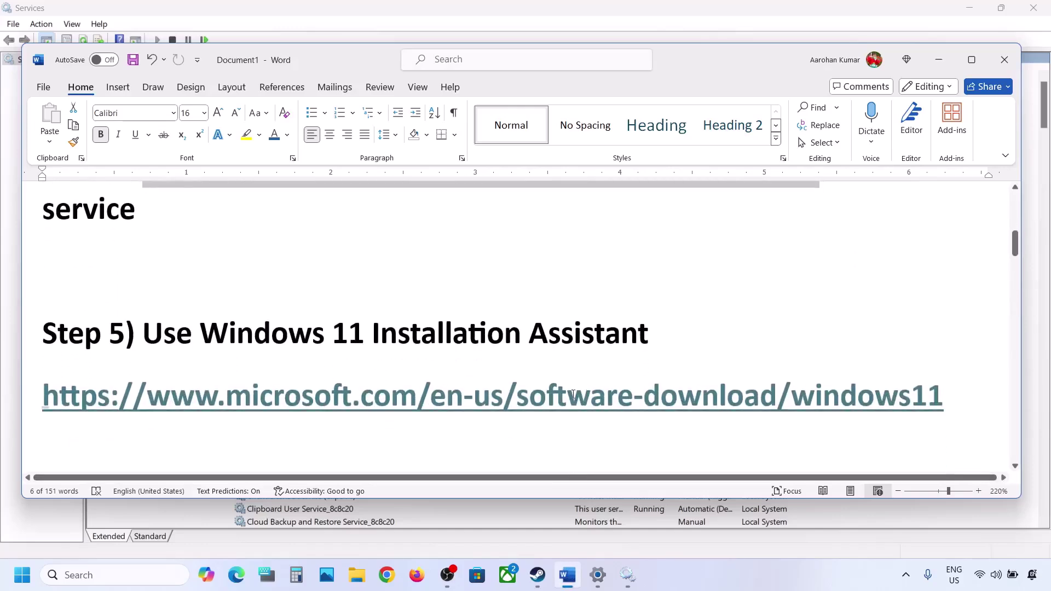
{"action": "left_click_drag", "start_coordinate": [967, 404], "coordinate": [81, 410]}
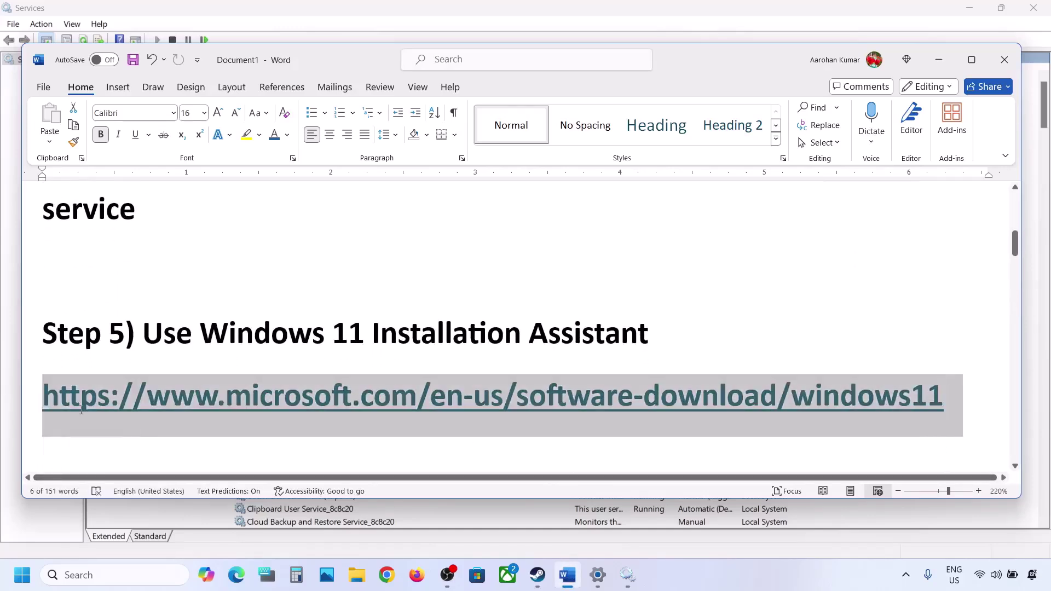
{"action": "right_click", "coordinate": [216, 386]}
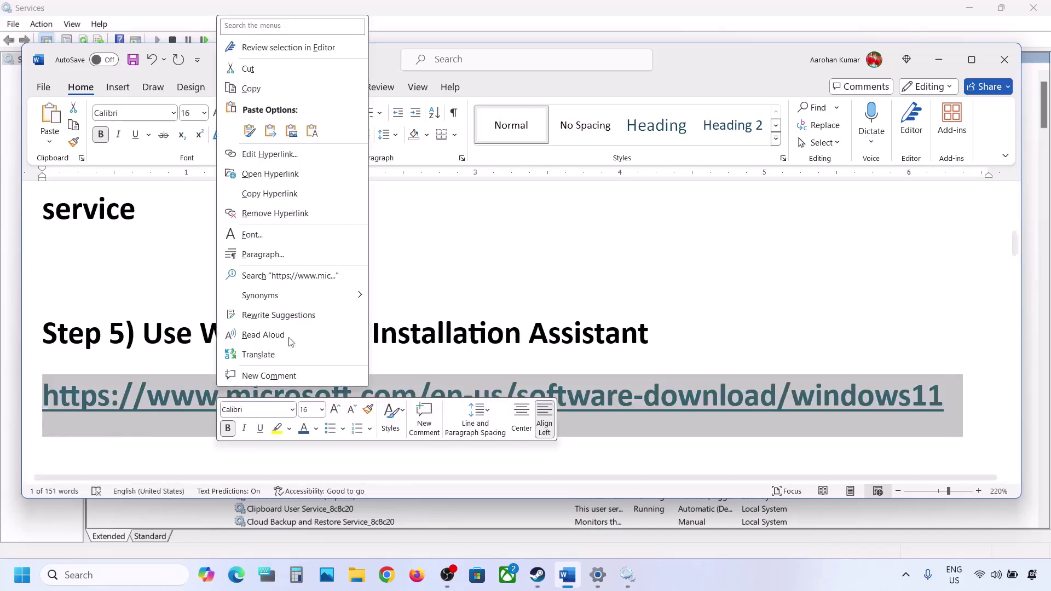
{"action": "left_click", "coordinate": [251, 88]}
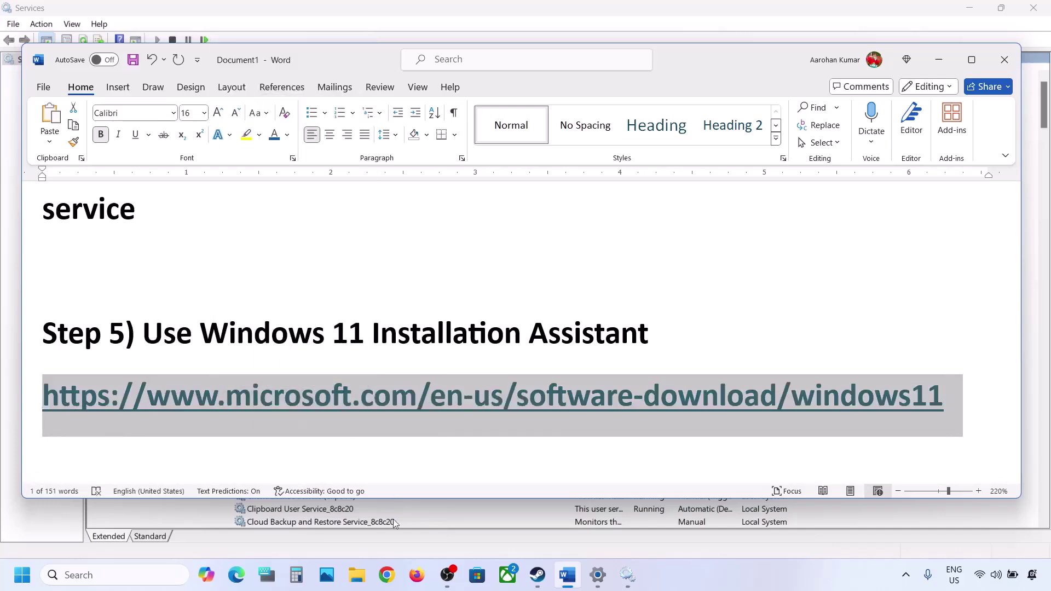
{"action": "left_click", "coordinate": [386, 569]}
{"action": "key", "text": "ctrl+v"}
{"action": "key", "text": "Return"}
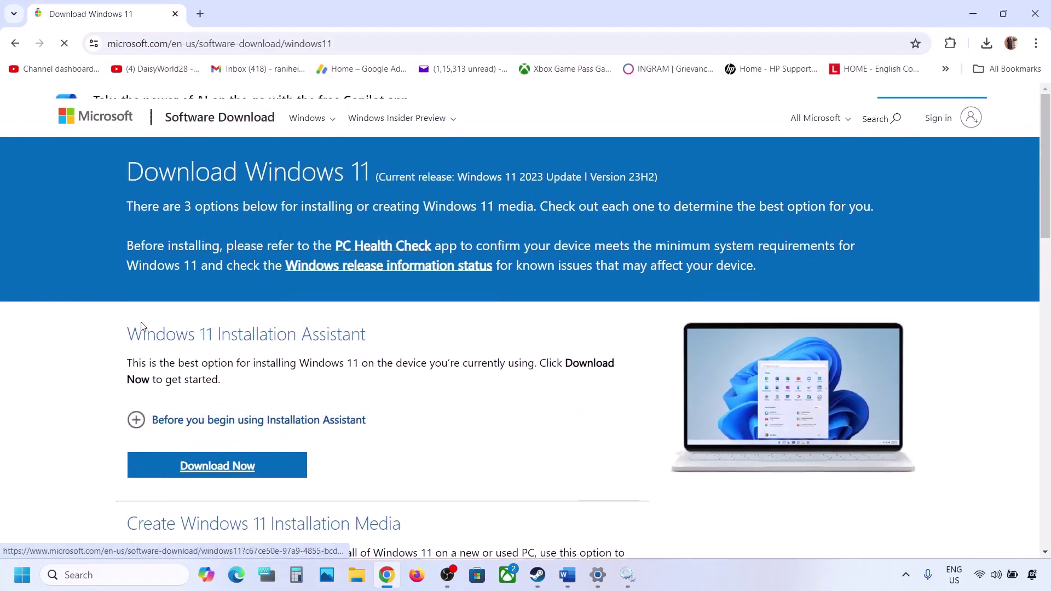
Step: Download the Windows 11 Installation Assistant, then bring up a blank new Chrome tab
{"action": "left_click_drag", "start_coordinate": [131, 375], "coordinate": [401, 371]}
{"action": "scroll", "coordinate": [401, 370], "scroll_direction": "down", "scroll_amount": 3}
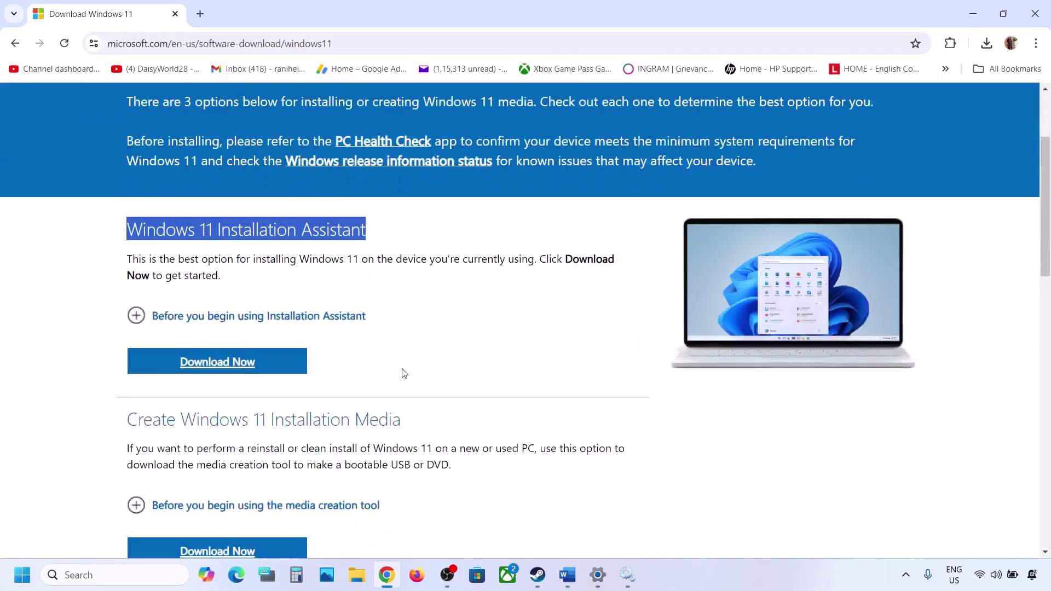
{"action": "left_click", "coordinate": [237, 326]}
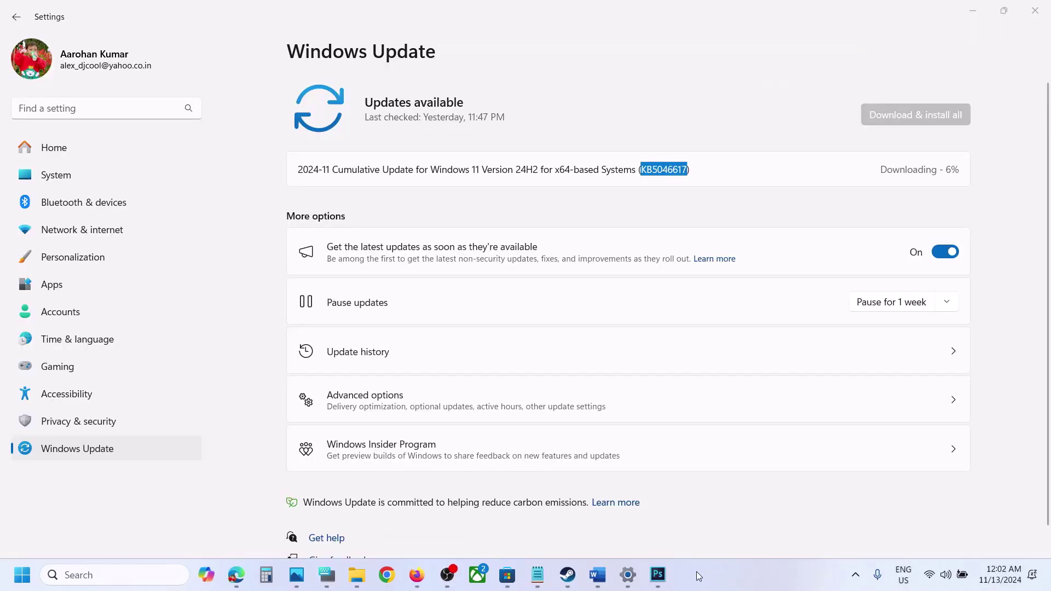
{"action": "left_click", "coordinate": [598, 576]}
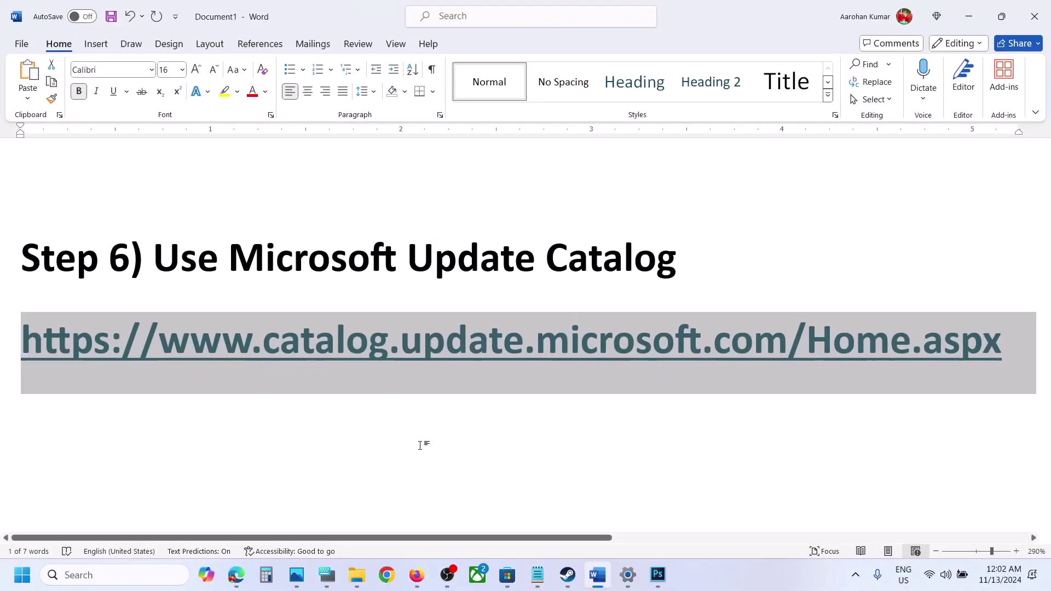
{"action": "left_click", "coordinate": [387, 575]}
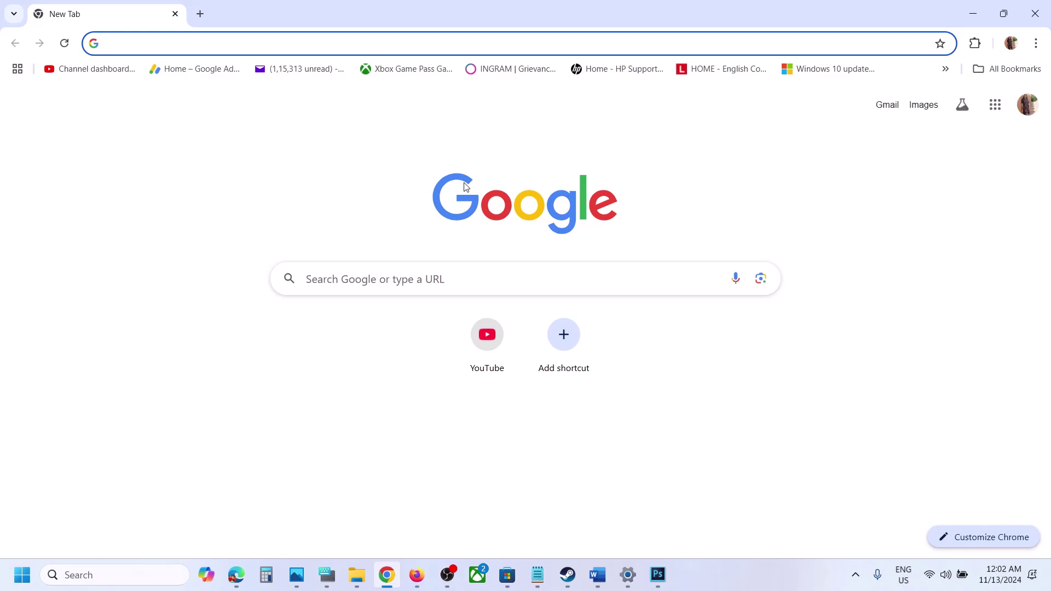
Step: Load the Microsoft Update Catalog and search it for KB5046617, copied from Windows Update settings
{"action": "key", "text": "ctrl+v"}
{"action": "key", "text": "Return"}
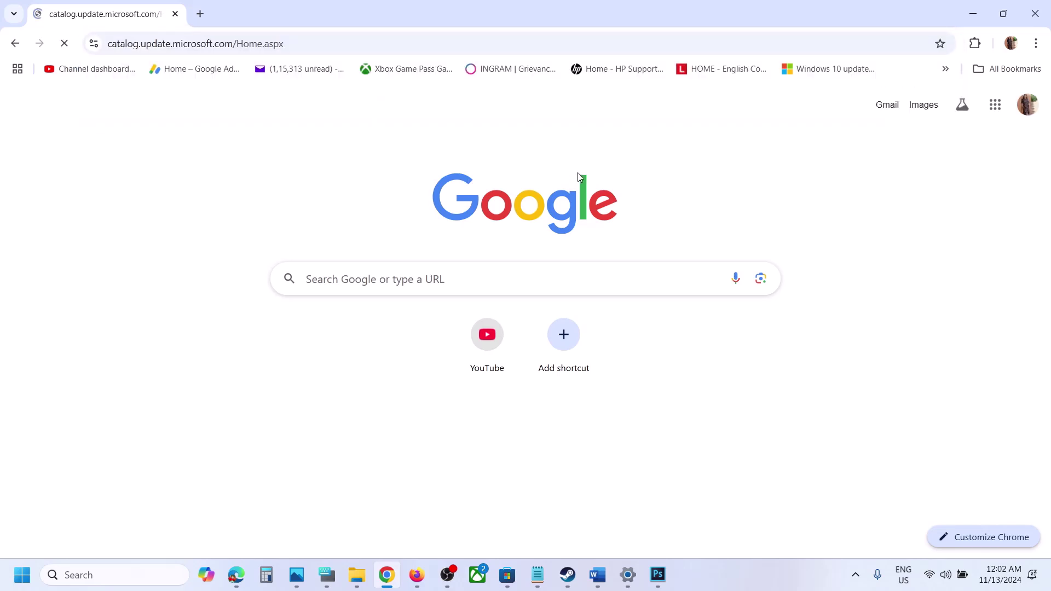
{"action": "key", "text": "alt+Tab"}
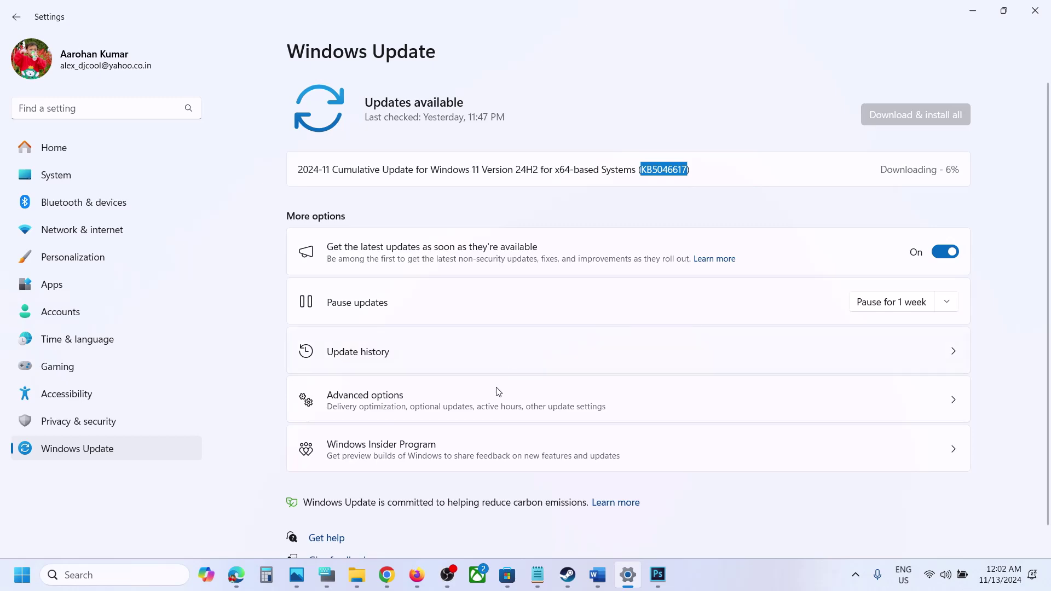
{"action": "left_click", "coordinate": [387, 574]}
{"action": "key", "text": "ctrl+v"}
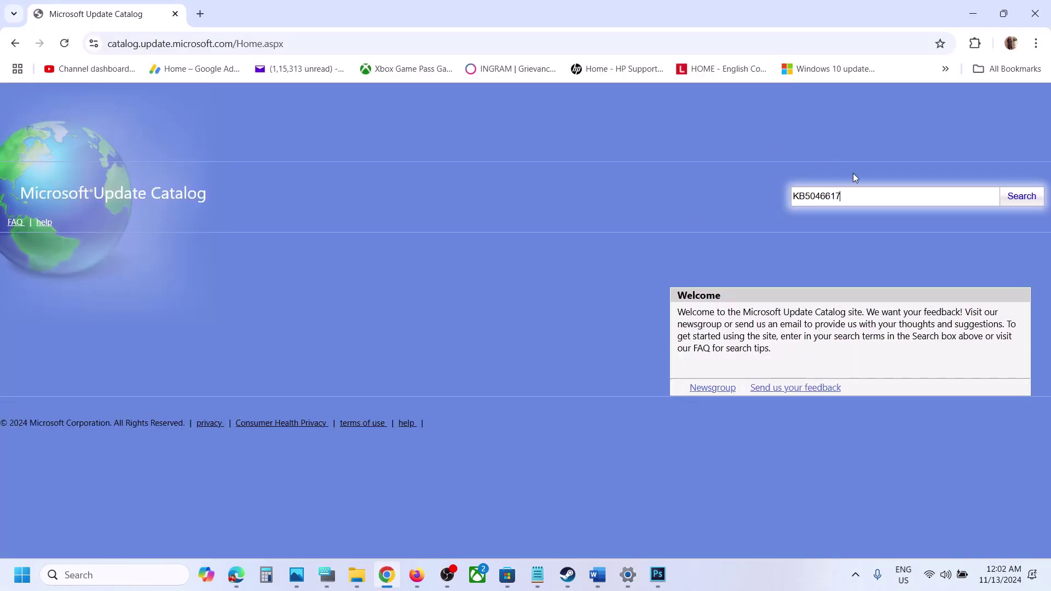
{"action": "left_click", "coordinate": [1025, 200]}
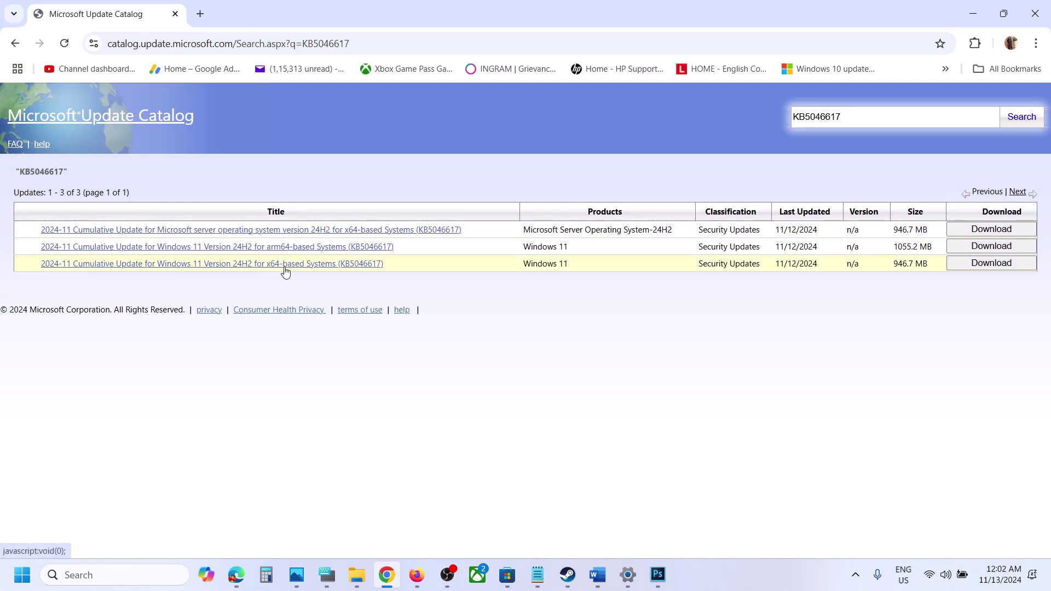
{"action": "left_click", "coordinate": [627, 575]}
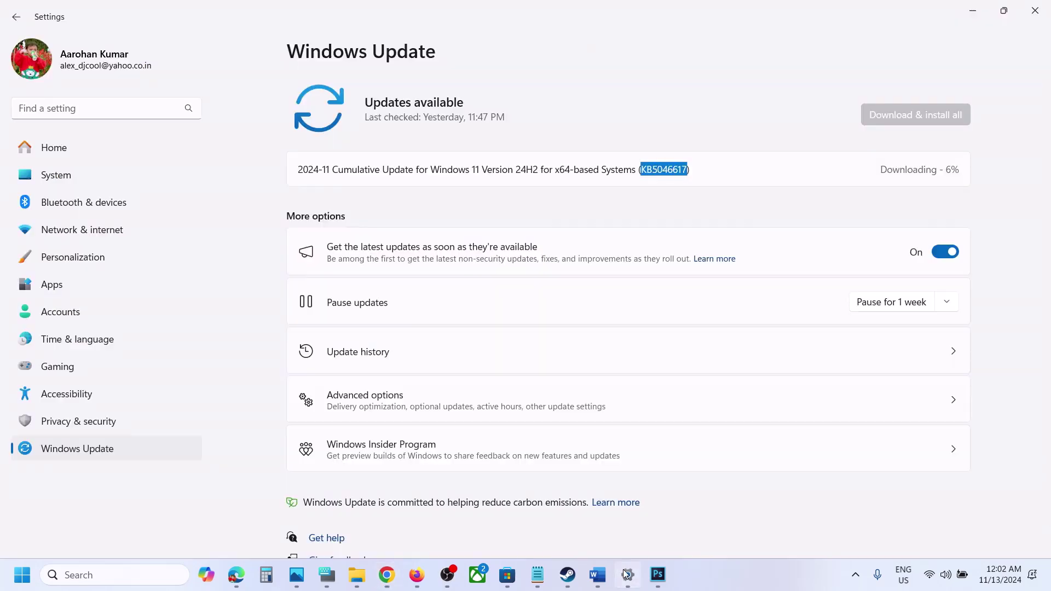
Step: Confirm System > About lists an x64-based processor as the system type, then minimise Settings
{"action": "left_click", "coordinate": [85, 169]}
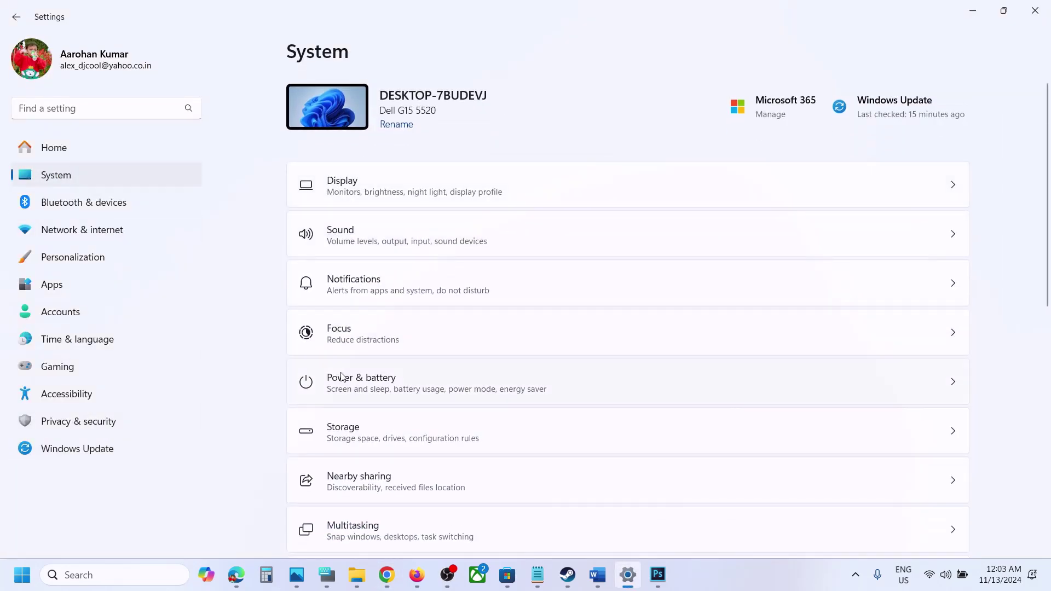
{"action": "scroll", "coordinate": [448, 522], "scroll_direction": "down", "scroll_amount": 9}
{"action": "left_click", "coordinate": [375, 487]}
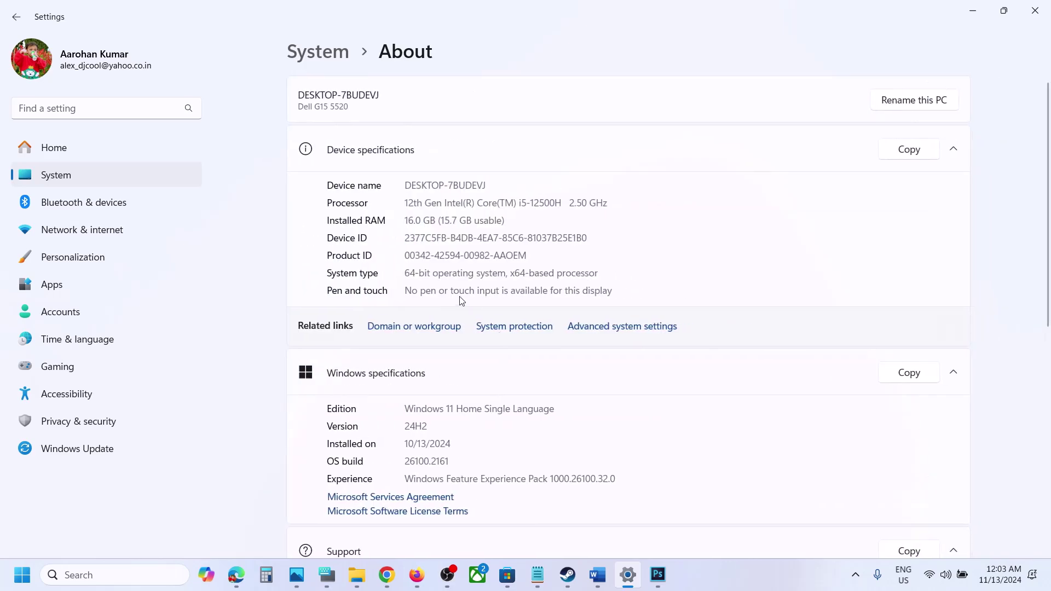
{"action": "left_click_drag", "start_coordinate": [507, 273], "coordinate": [601, 274]}
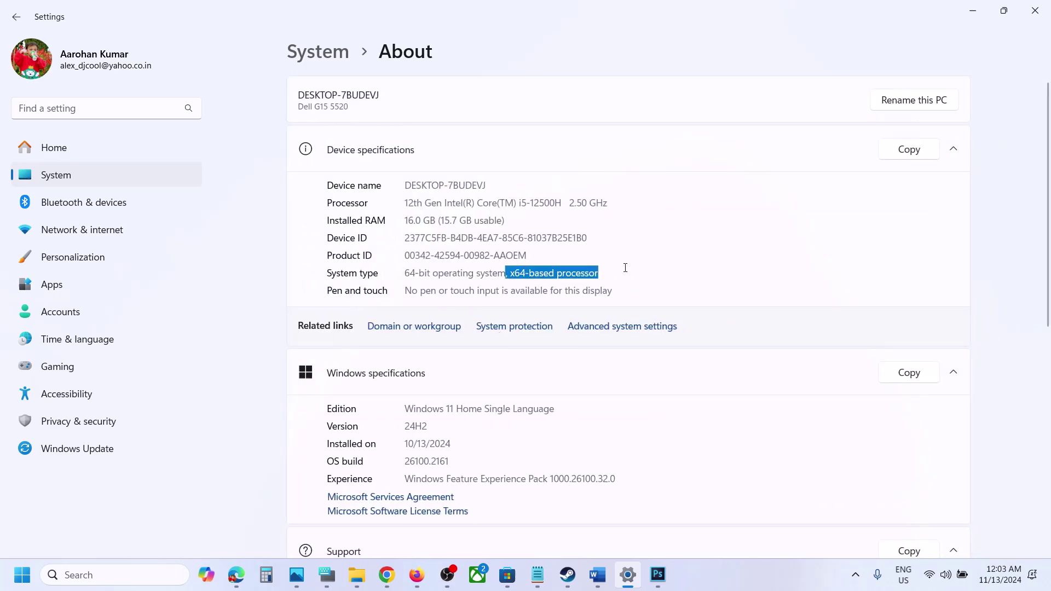
{"action": "left_click", "coordinate": [973, 10]}
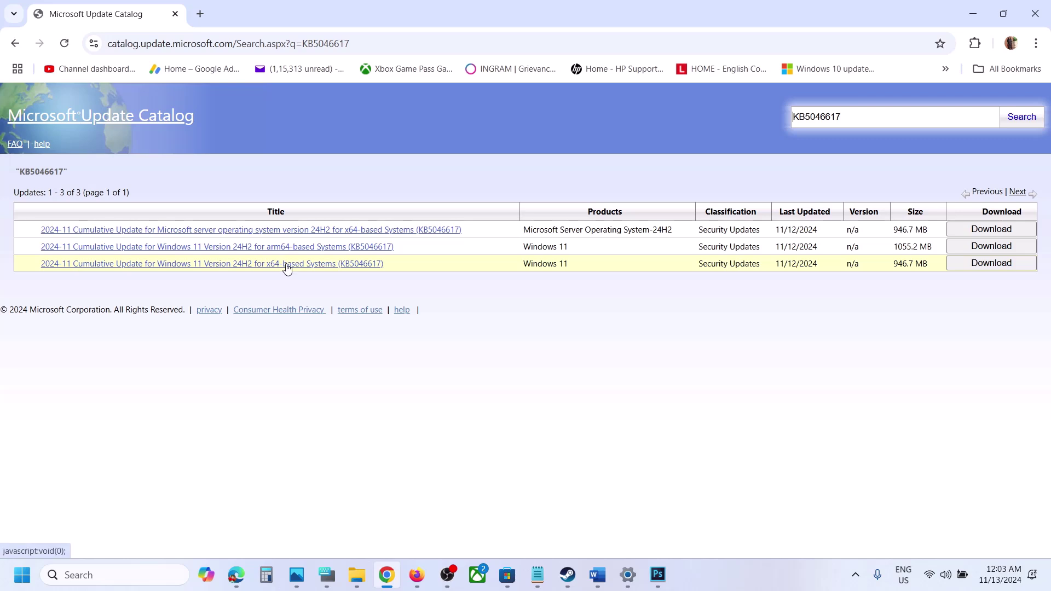
Step: Download the 438 MB x64 Windows 11 KB5046617 .msu package and close its download window
{"action": "left_click", "coordinate": [984, 264]}
{"action": "left_click_drag", "start_coordinate": [241, 9], "coordinate": [521, 117]}
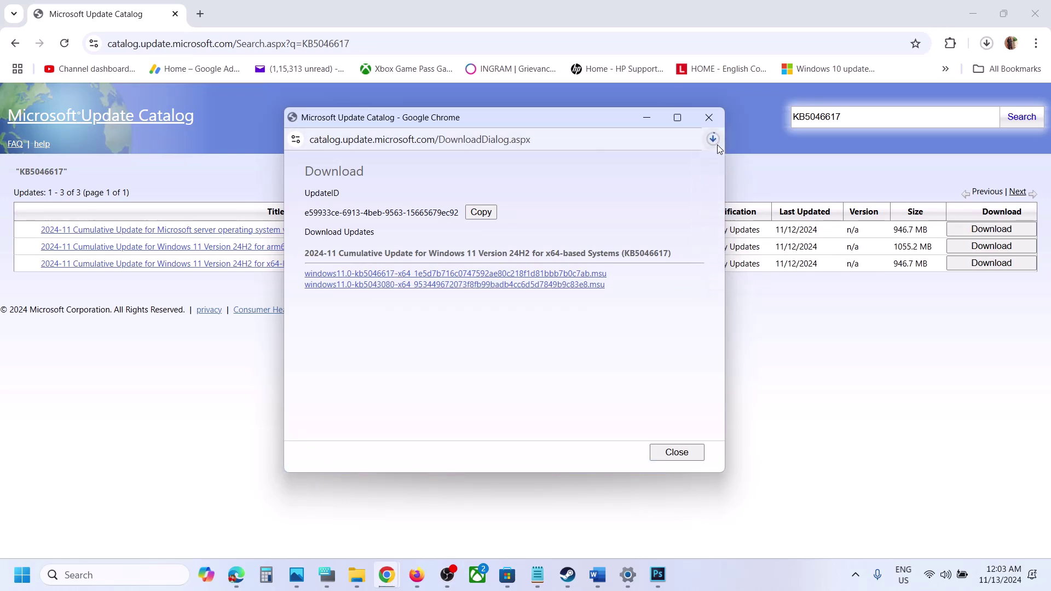
{"action": "left_click", "coordinate": [713, 139]}
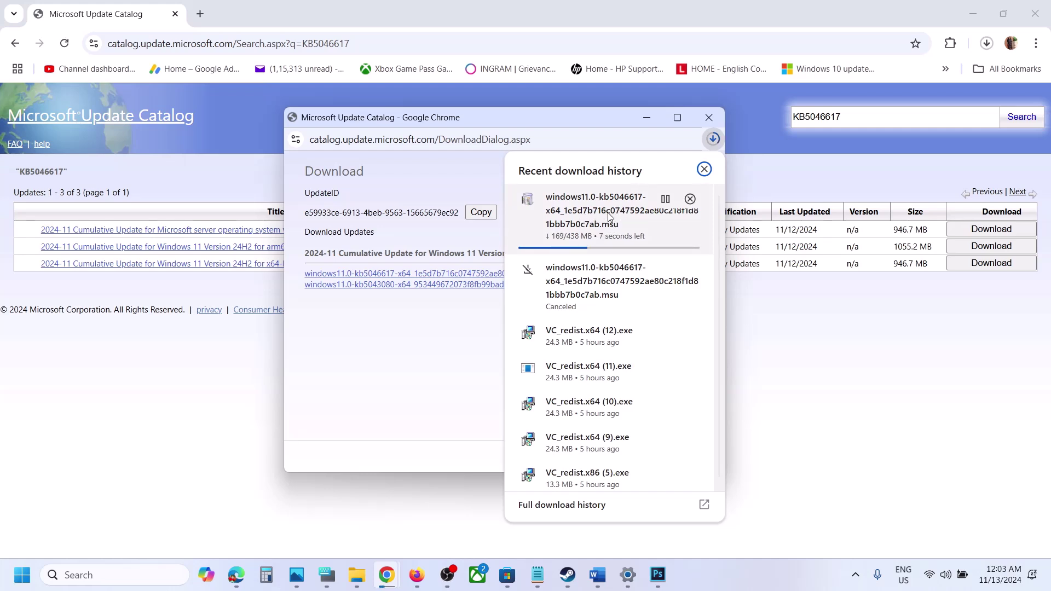
{"action": "left_click", "coordinate": [419, 188]}
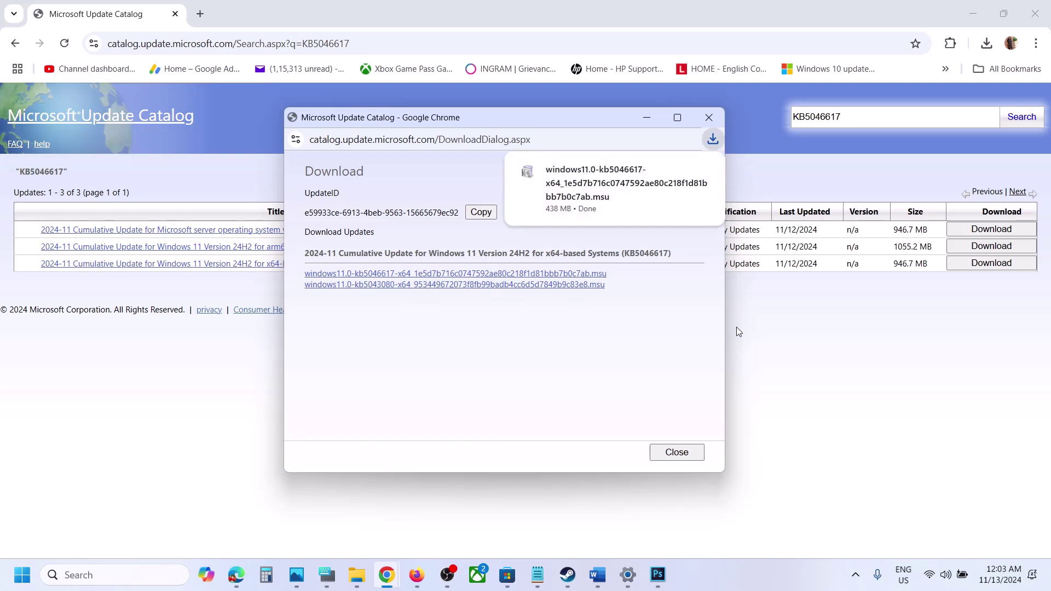
{"action": "left_click", "coordinate": [786, 372]}
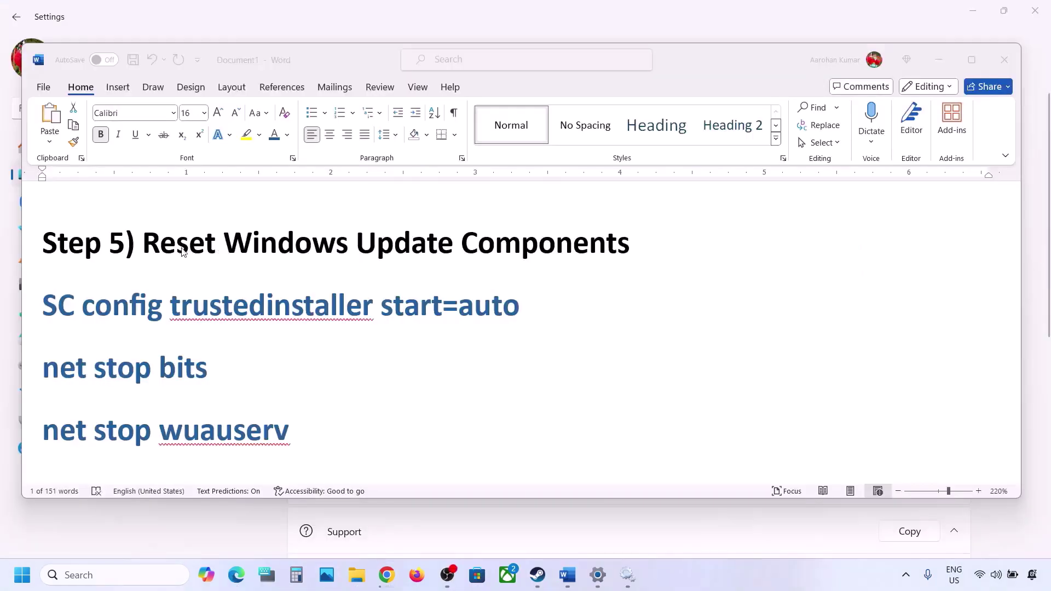
Step: Copy the Word guide's commands from 'SC config' through 'net start appidsvc'
{"action": "left_click", "coordinate": [167, 249]}
{"action": "left_click_drag", "start_coordinate": [167, 249], "coordinate": [630, 246]}
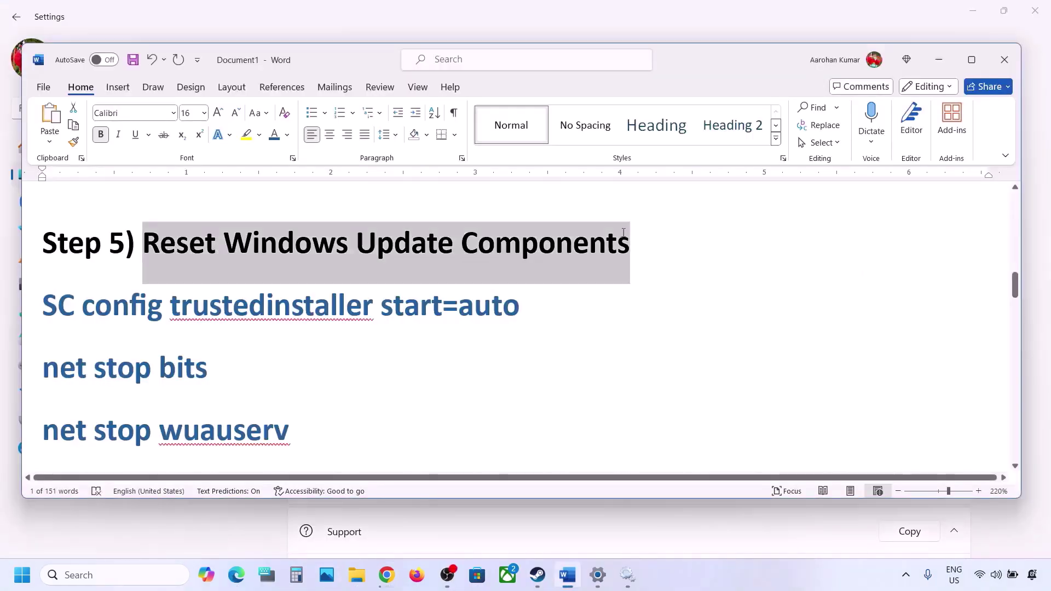
{"action": "left_click", "coordinate": [44, 304]}
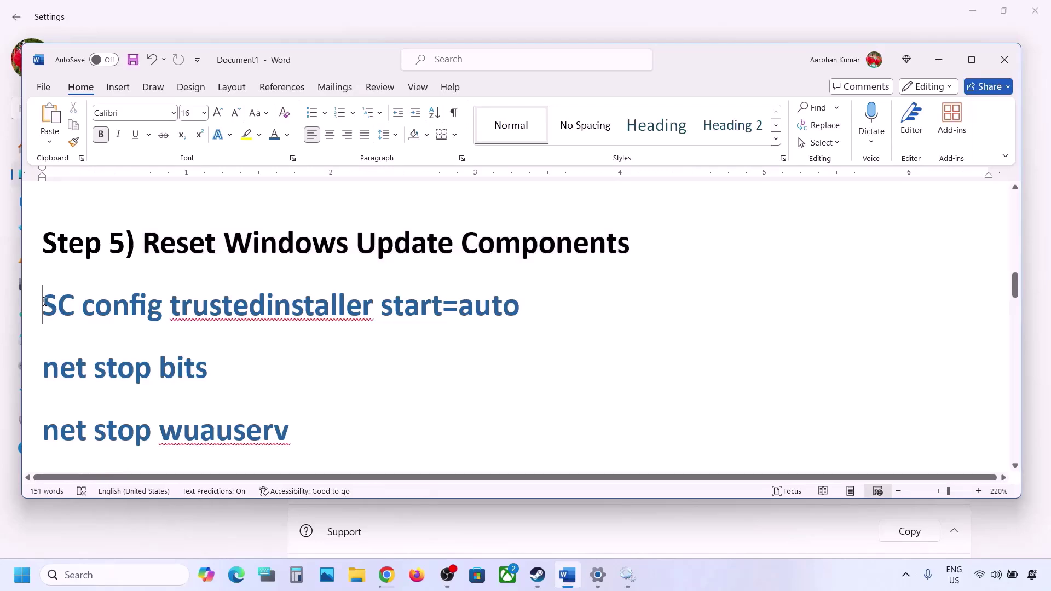
{"action": "key", "text": "shift+Down"}
{"action": "key", "text": "shift+Down"}
{"action": "key", "text": "shift+Down"}
{"action": "key", "text": "shift+Down"}
{"action": "key", "text": "shift+Down"}
{"action": "key", "text": "shift+Down"}
{"action": "key", "text": "shift+Down"}
{"action": "key", "text": "shift+Down"}
{"action": "key", "text": "shift+Down"}
{"action": "key", "text": "shift+Down"}
{"action": "key", "text": "shift+Down"}
{"action": "key", "text": "shift+Down"}
{"action": "key", "text": "shift+Down"}
{"action": "key", "text": "shift+Down"}
{"action": "key", "text": "shift+Down"}
{"action": "key", "text": "shift+Down"}
{"action": "key", "text": "shift+Down"}
{"action": "key", "text": "shift+Down"}
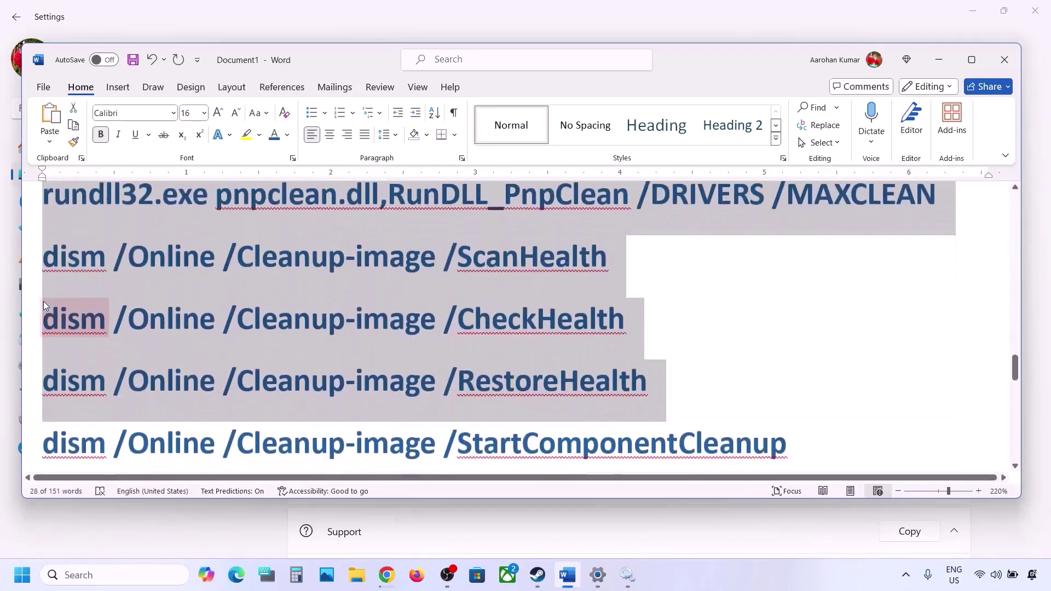
{"action": "key", "text": "shift+Down"}
{"action": "key", "text": "shift+Down"}
{"action": "key", "text": "shift+Down"}
{"action": "key", "text": "shift+Down"}
{"action": "key", "text": "shift+Down"}
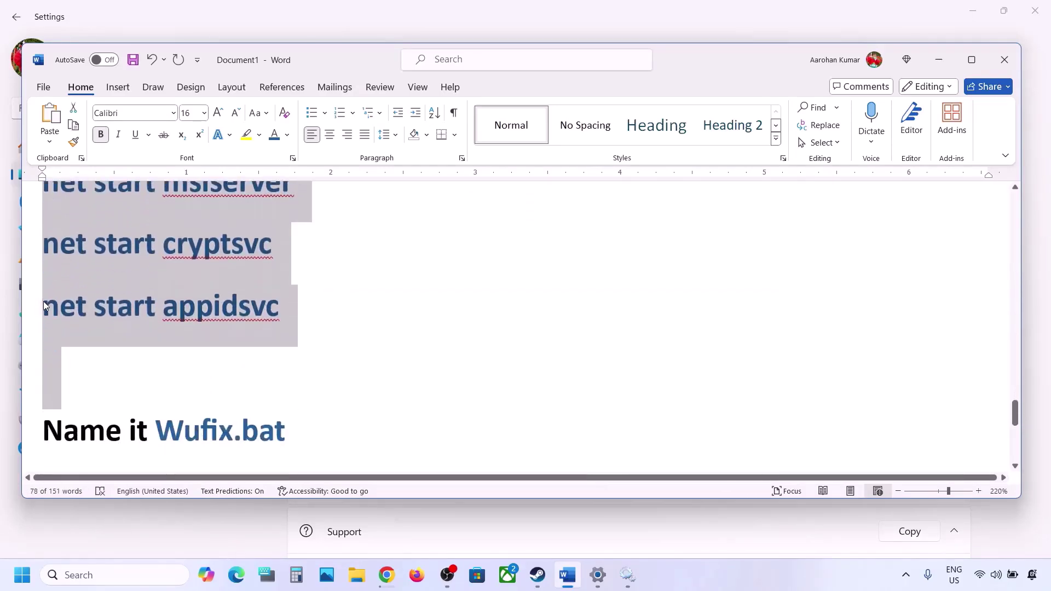
{"action": "key", "text": "shift+Up"}
{"action": "right_click", "coordinate": [149, 278]}
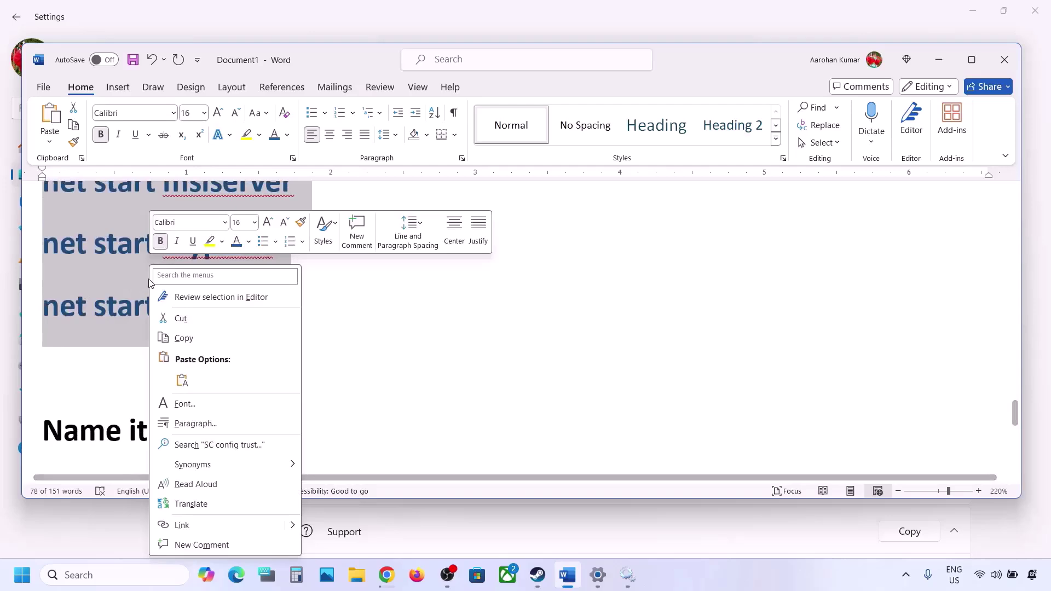
{"action": "left_click", "coordinate": [183, 338]}
Step: Open Notepad and paste the copied reset commands
{"action": "left_click", "coordinate": [88, 575]}
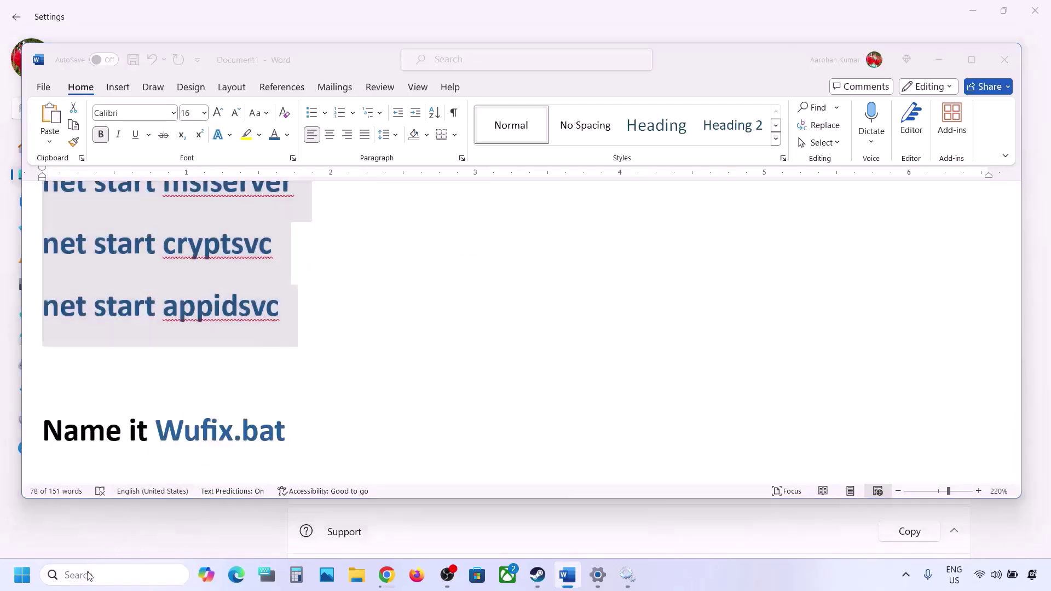
{"action": "type", "text": "notepad"}
{"action": "key", "text": "Return"}
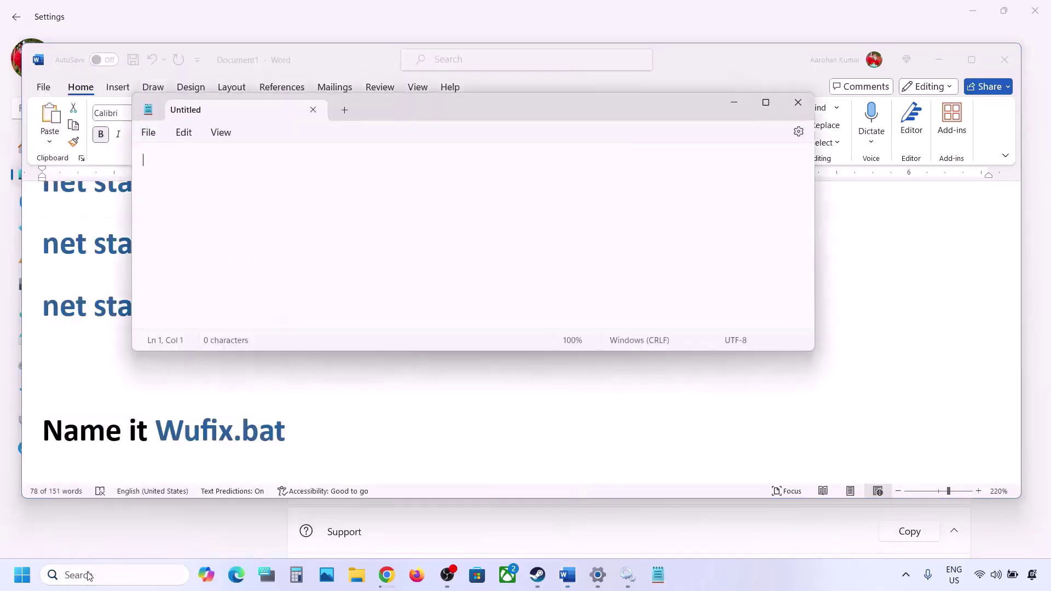
{"action": "key", "text": "ctrl+v"}
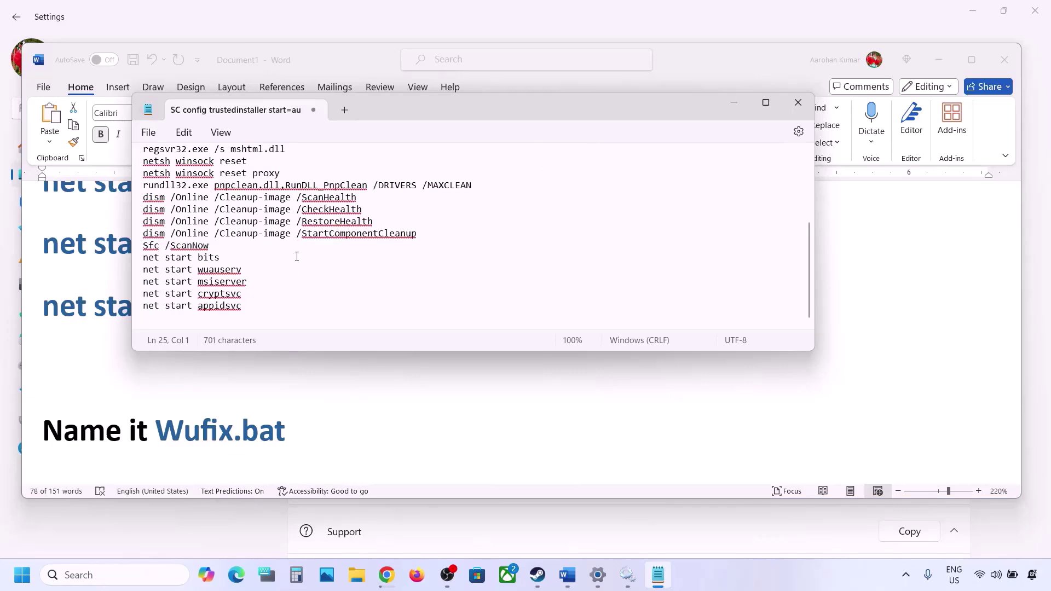
{"action": "scroll", "coordinate": [297, 256], "scroll_direction": "up", "scroll_amount": 4}
Step: Save the file to the Desktop as Wufix.bat with All files type, then close Notepad
{"action": "left_click", "coordinate": [147, 136]}
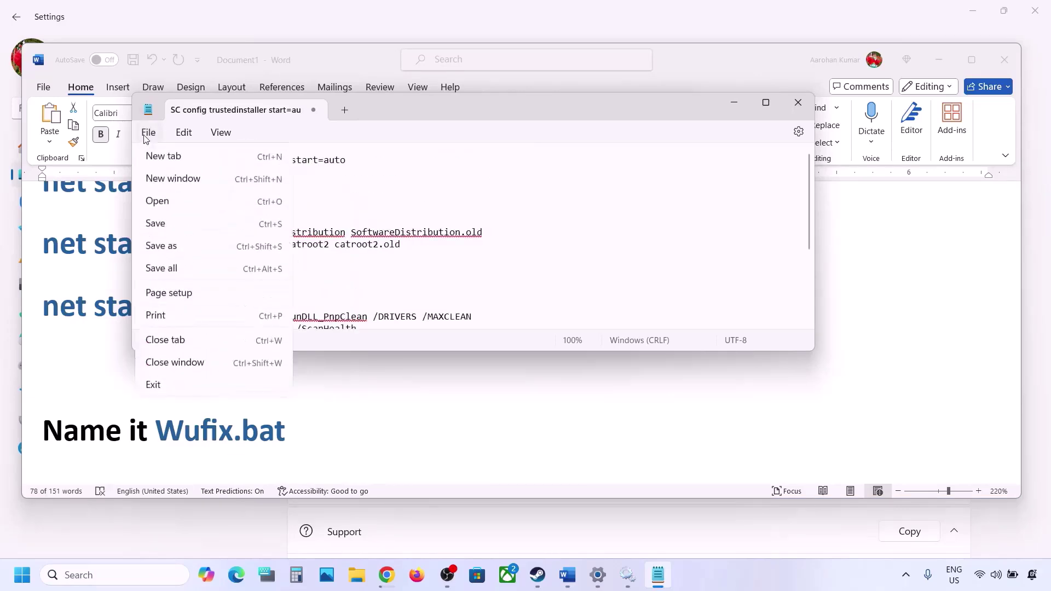
{"action": "left_click", "coordinate": [174, 248]}
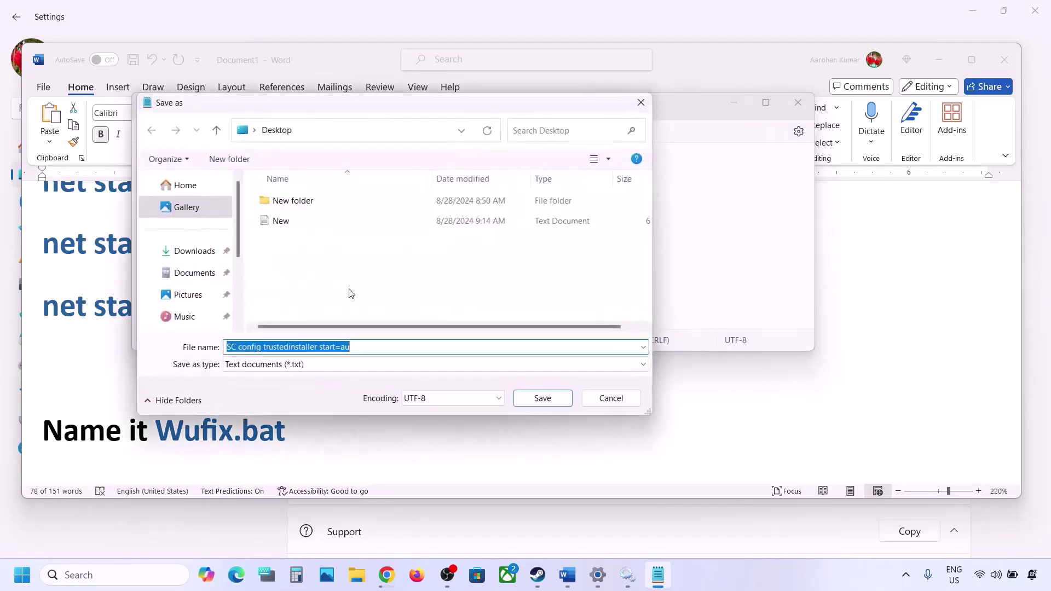
{"action": "left_click", "coordinate": [142, 444]}
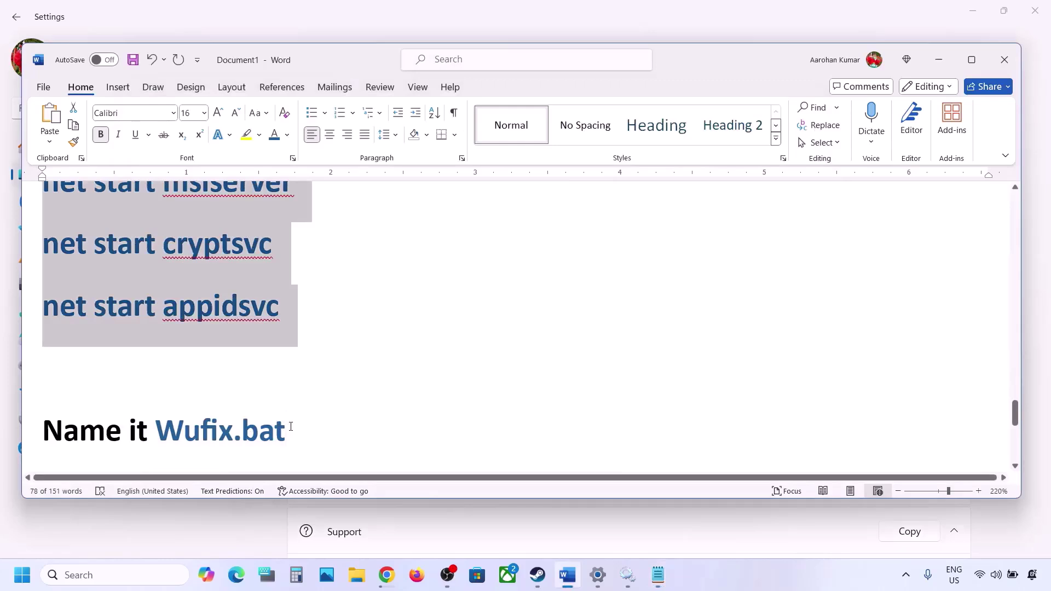
{"action": "left_click_drag", "start_coordinate": [291, 427], "coordinate": [157, 430]}
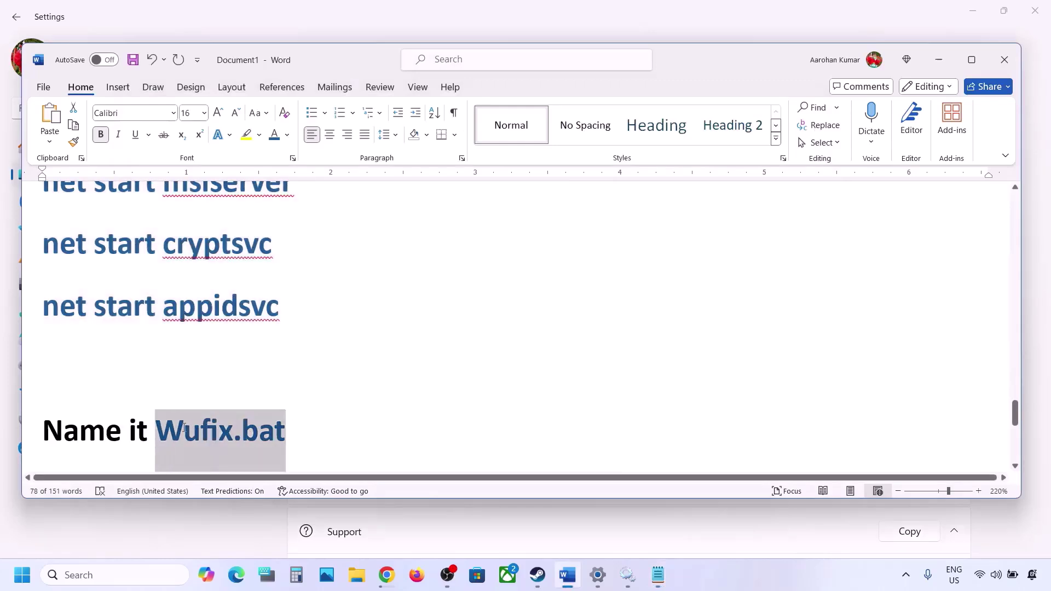
{"action": "left_click", "coordinate": [666, 577]}
{"action": "key", "text": "ctrl+v"}
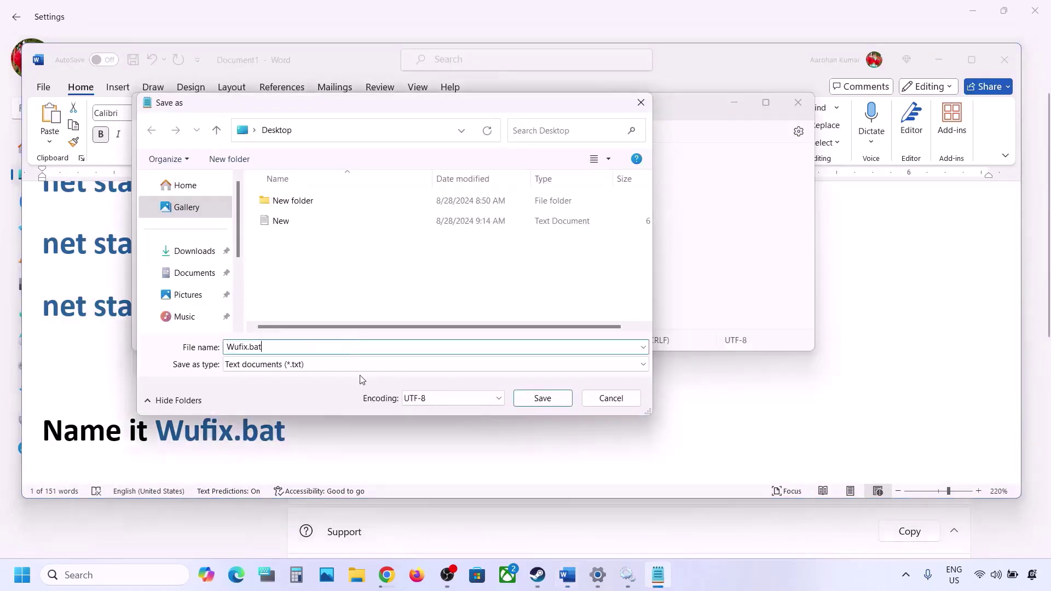
{"action": "left_click", "coordinate": [257, 364]}
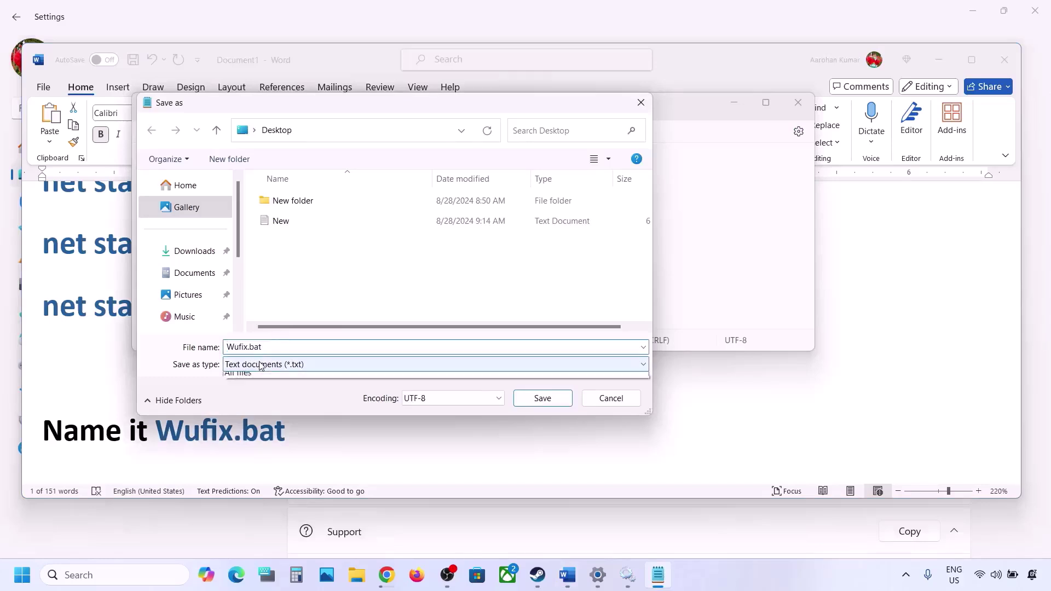
{"action": "left_click", "coordinate": [271, 390]}
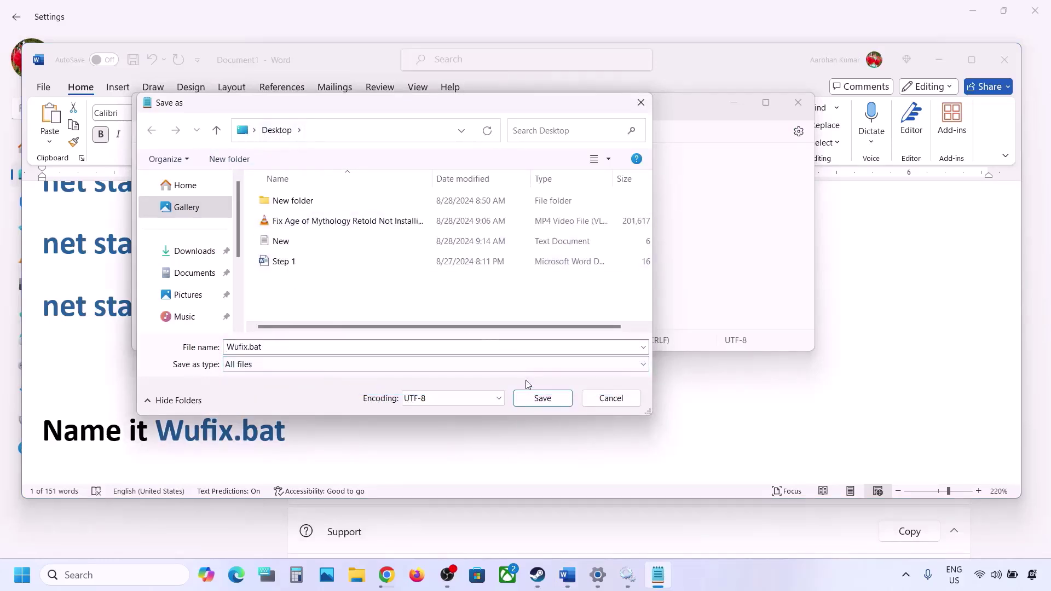
{"action": "left_click", "coordinate": [534, 398]}
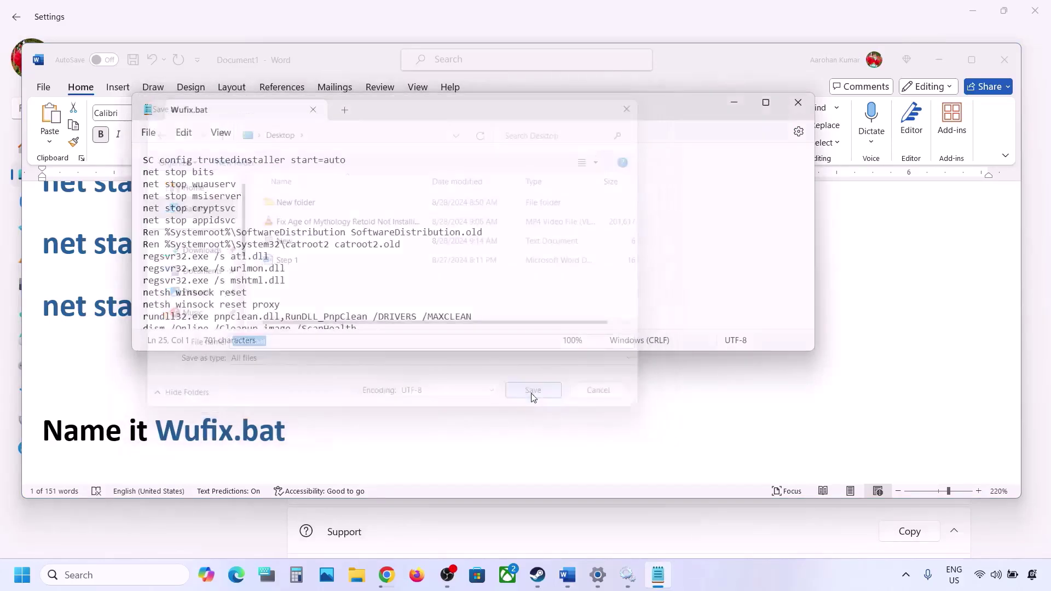
{"action": "left_click", "coordinate": [798, 103]}
{"action": "key", "text": "super+d"}
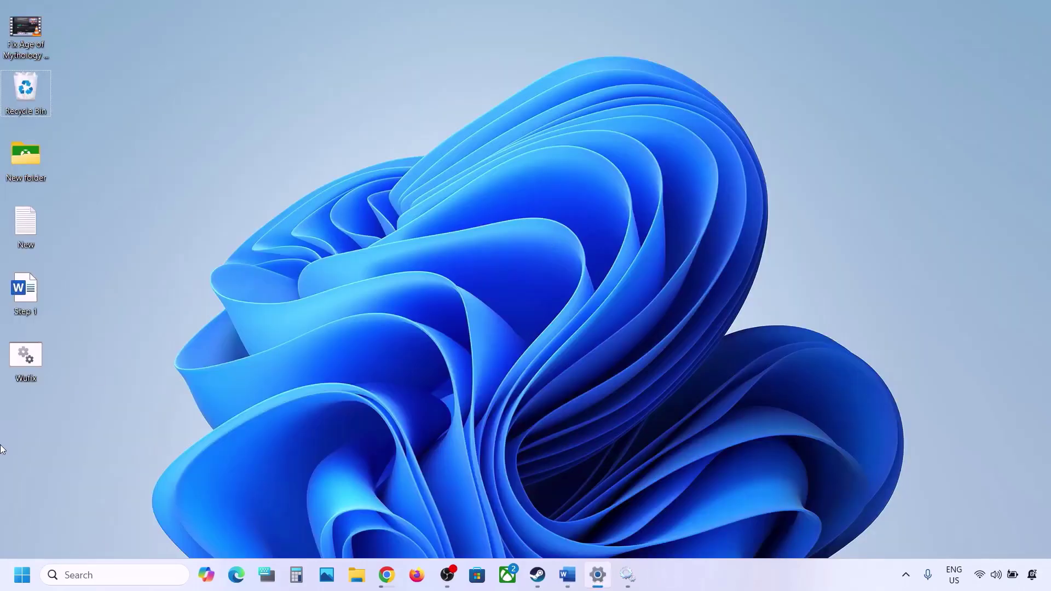
Step: Run the desktop's Wufix script as administrator
{"action": "left_click", "coordinate": [28, 365]}
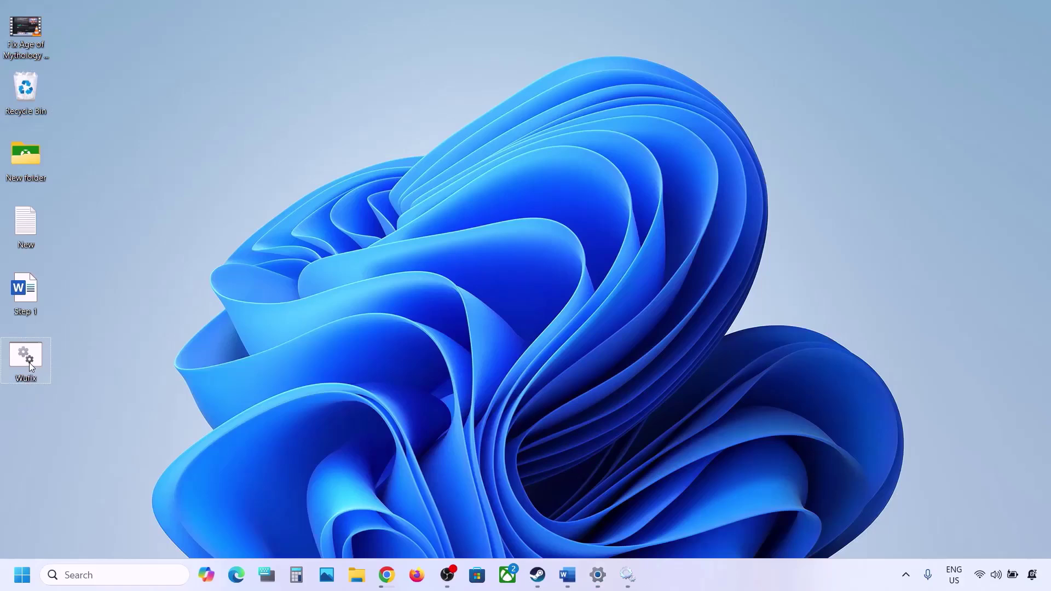
{"action": "right_click", "coordinate": [30, 366]}
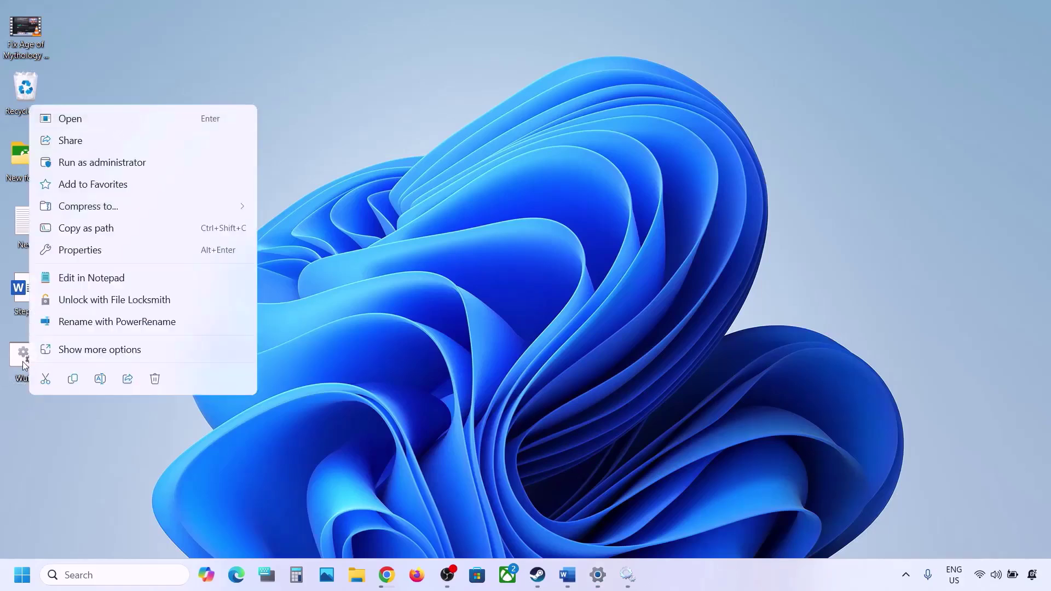
{"action": "left_click", "coordinate": [105, 161]}
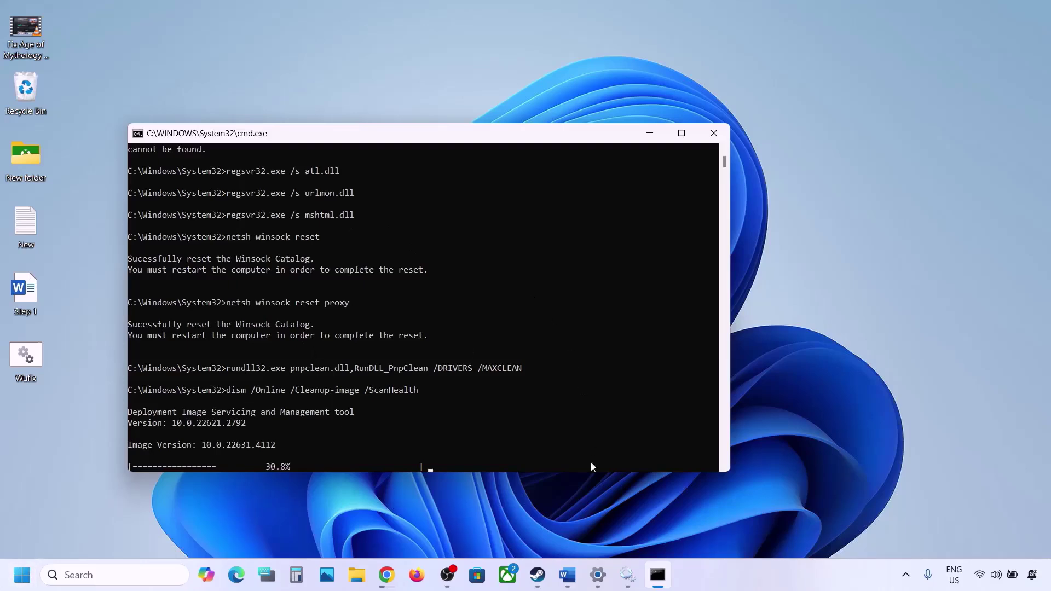
Step: In Word, highlight the Step 6 'Use Media Creation Tool' heading and its Windows 11 download URL
{"action": "left_click", "coordinate": [569, 574]}
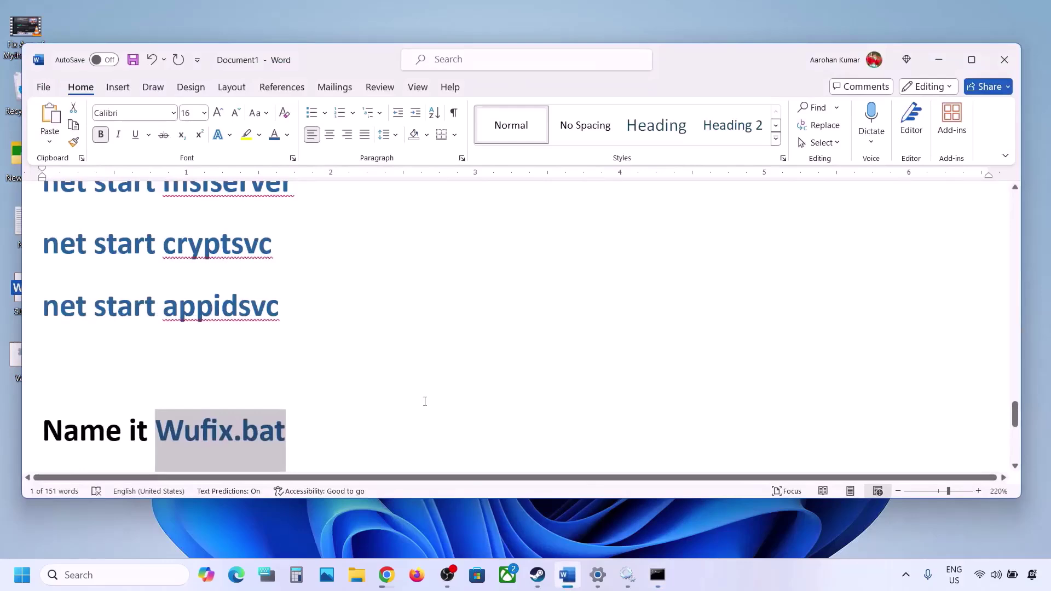
{"action": "scroll", "coordinate": [425, 400], "scroll_direction": "down", "scroll_amount": 3}
{"action": "scroll", "coordinate": [425, 402], "scroll_direction": "down", "scroll_amount": 2}
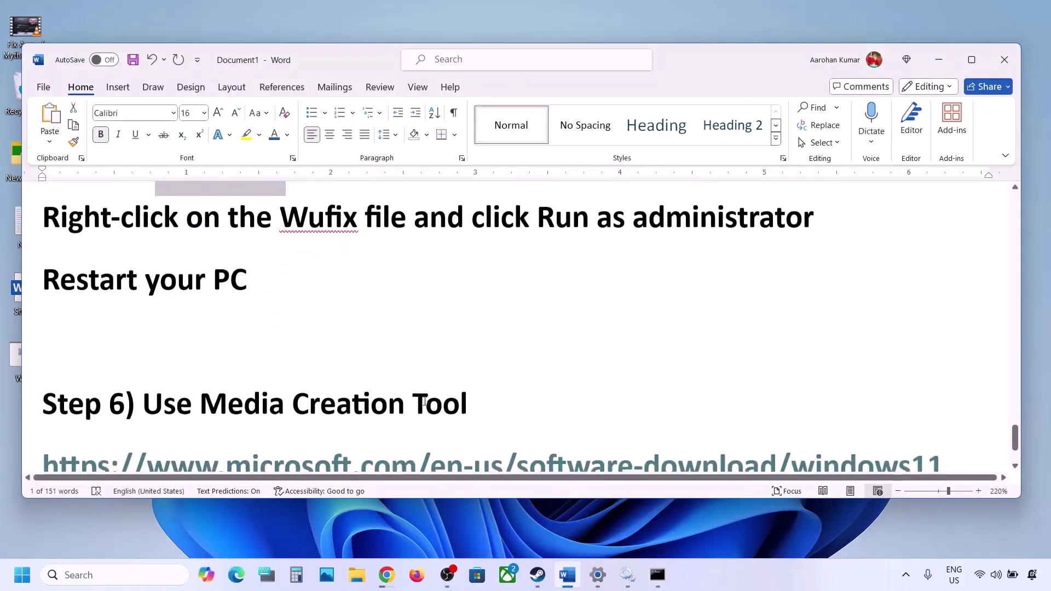
{"action": "scroll", "coordinate": [425, 401], "scroll_direction": "down", "scroll_amount": 3}
{"action": "left_click_drag", "start_coordinate": [143, 318], "coordinate": [453, 327]}
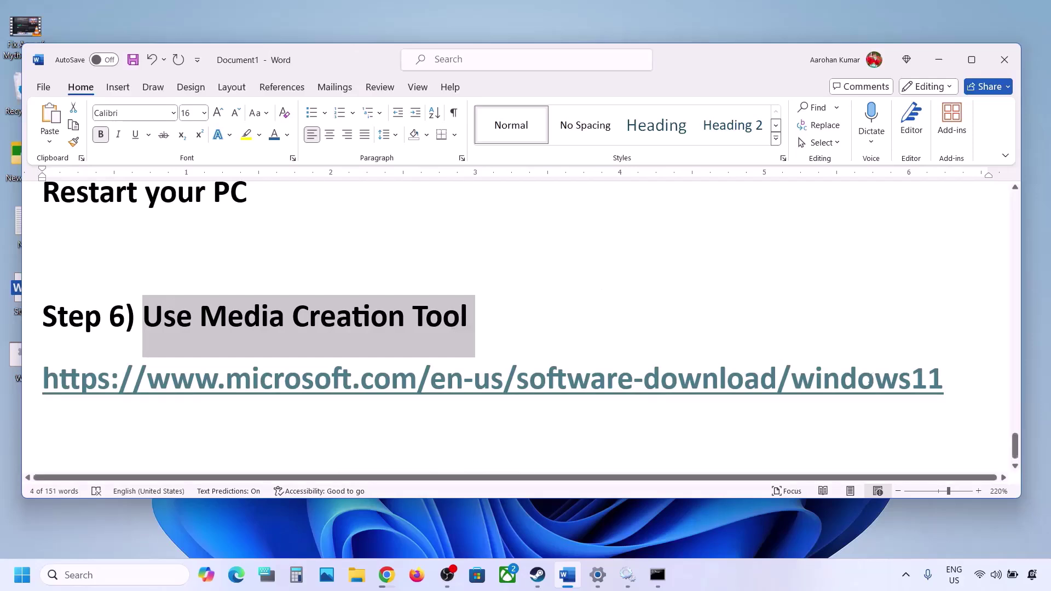
{"action": "left_click_drag", "start_coordinate": [962, 378], "coordinate": [15, 389]}
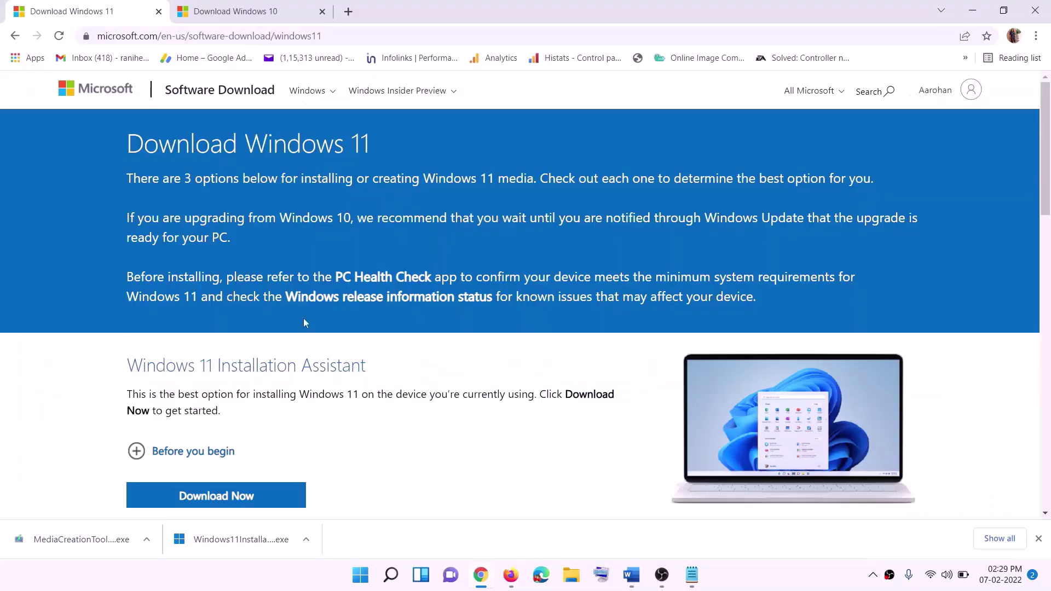
Step: Download MediaCreationTool.exe under Create Windows 11 Installation Media and launch it with UAC approval
{"action": "scroll", "coordinate": [334, 367], "scroll_direction": "down", "scroll_amount": 5}
{"action": "left_click", "coordinate": [211, 328]}
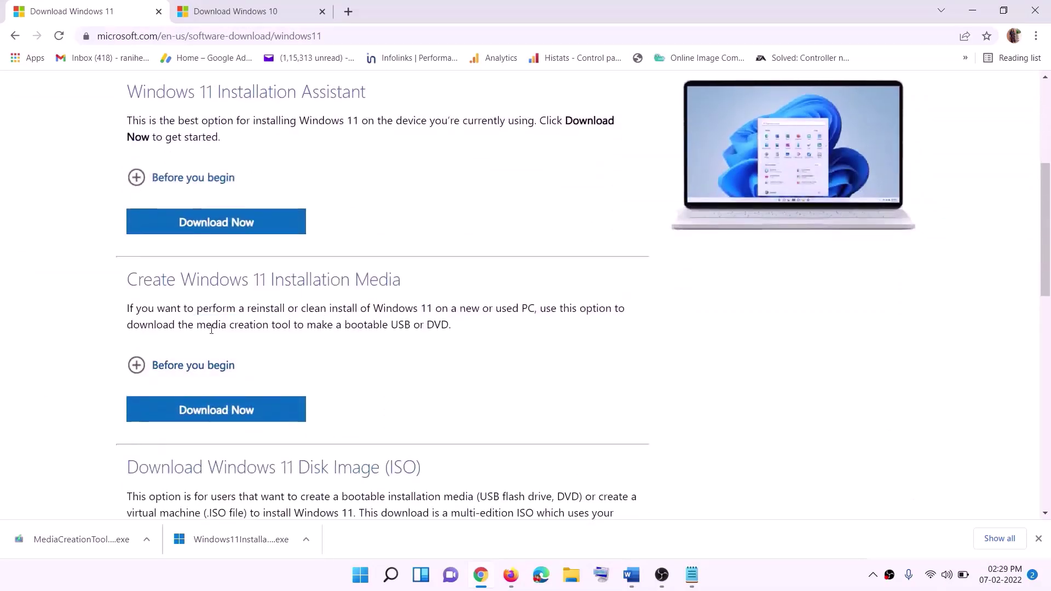
{"action": "left_click_drag", "start_coordinate": [197, 325], "coordinate": [304, 325]}
{"action": "left_click", "coordinate": [209, 416]}
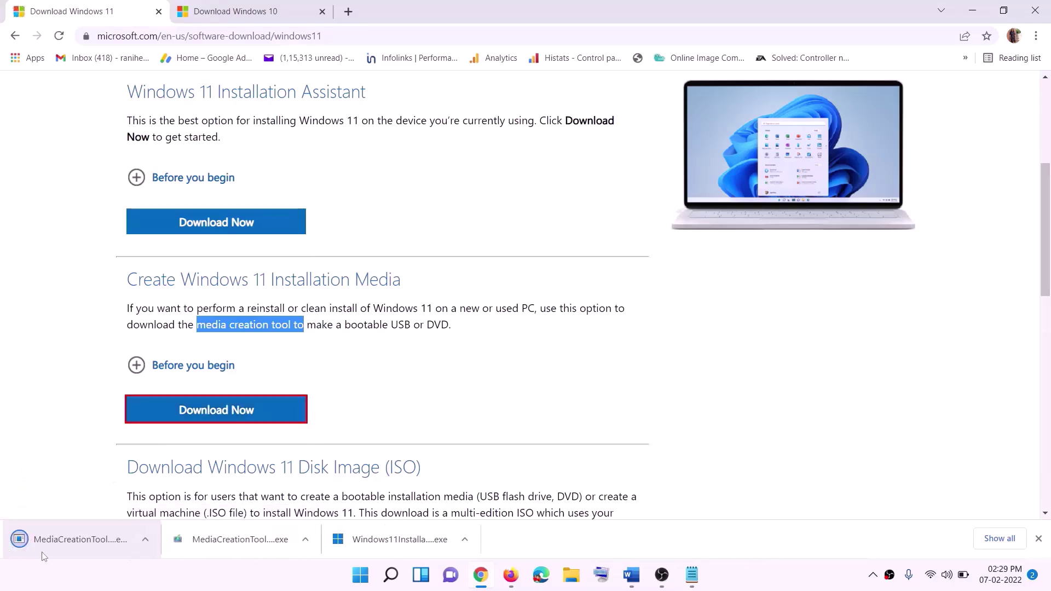
{"action": "left_click", "coordinate": [98, 537]}
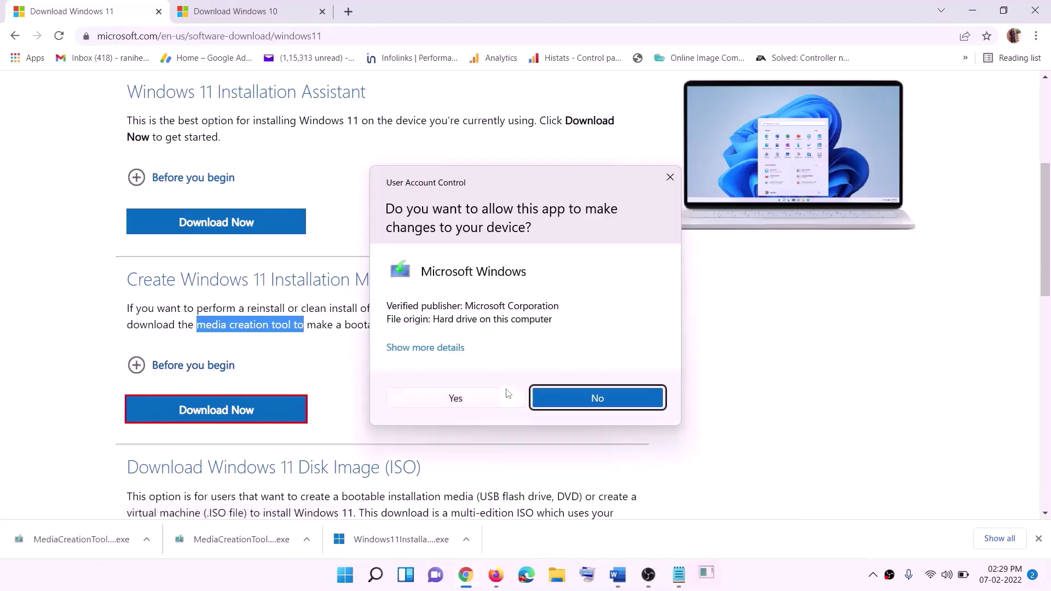
{"action": "left_click", "coordinate": [466, 403]}
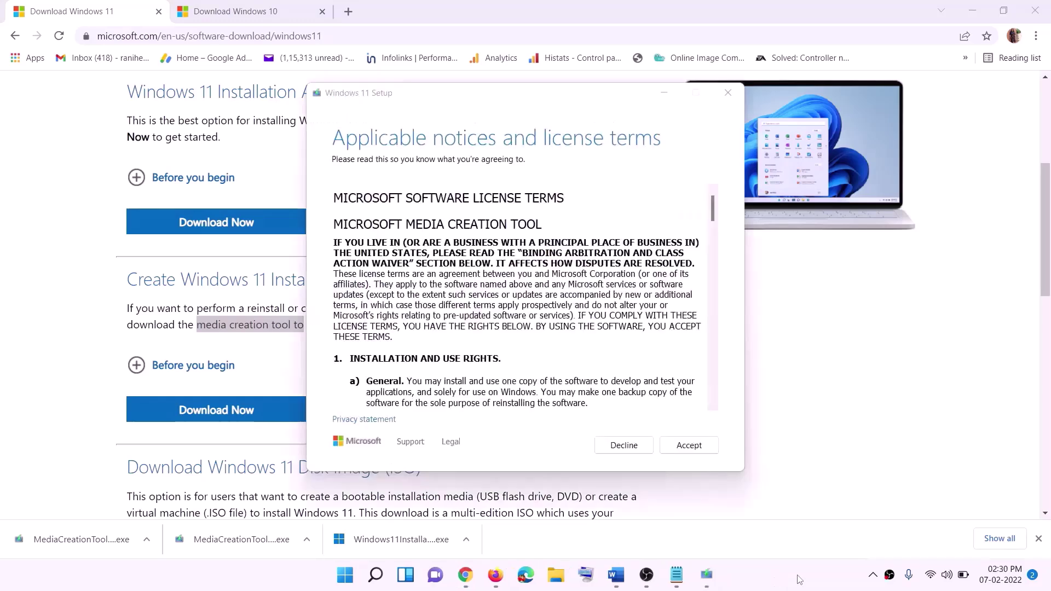
Step: Accept the license, keep recommended language and edition, choose ISO file, and save to Desktop
{"action": "left_click", "coordinate": [669, 453]}
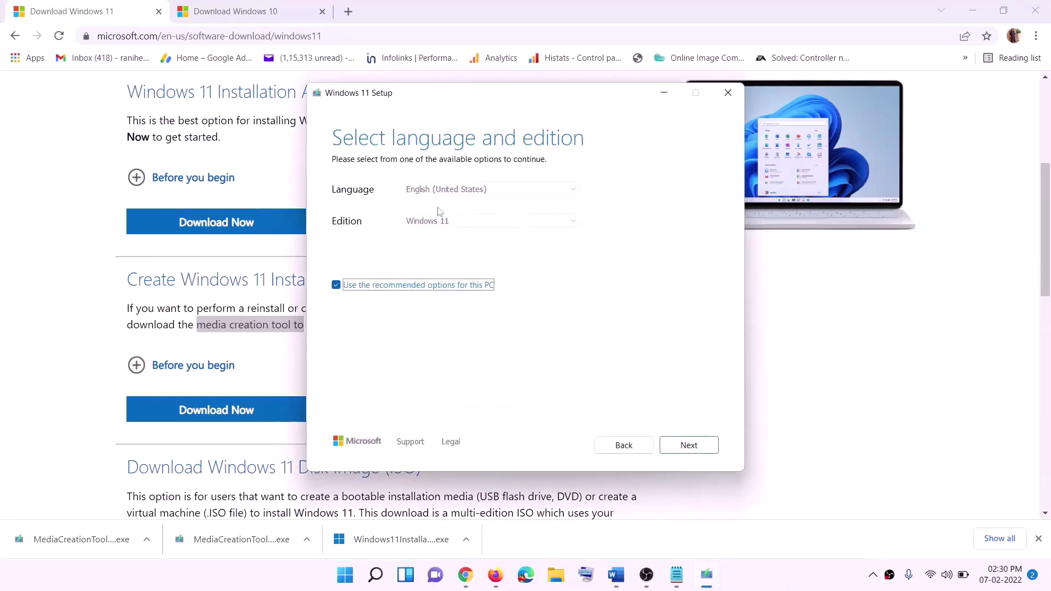
{"action": "left_click", "coordinate": [682, 444]}
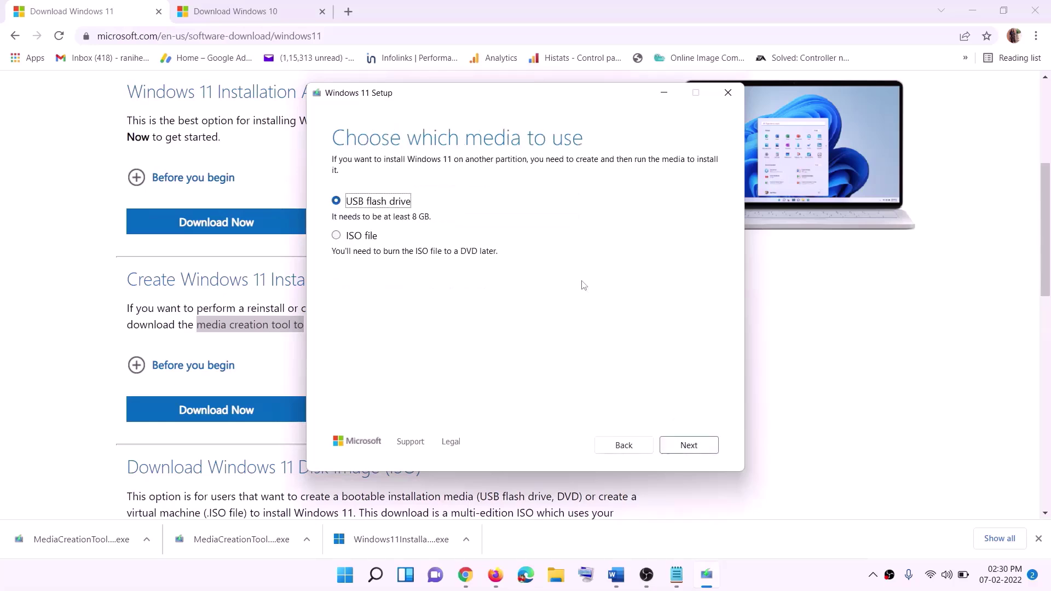
{"action": "left_click", "coordinate": [347, 236]}
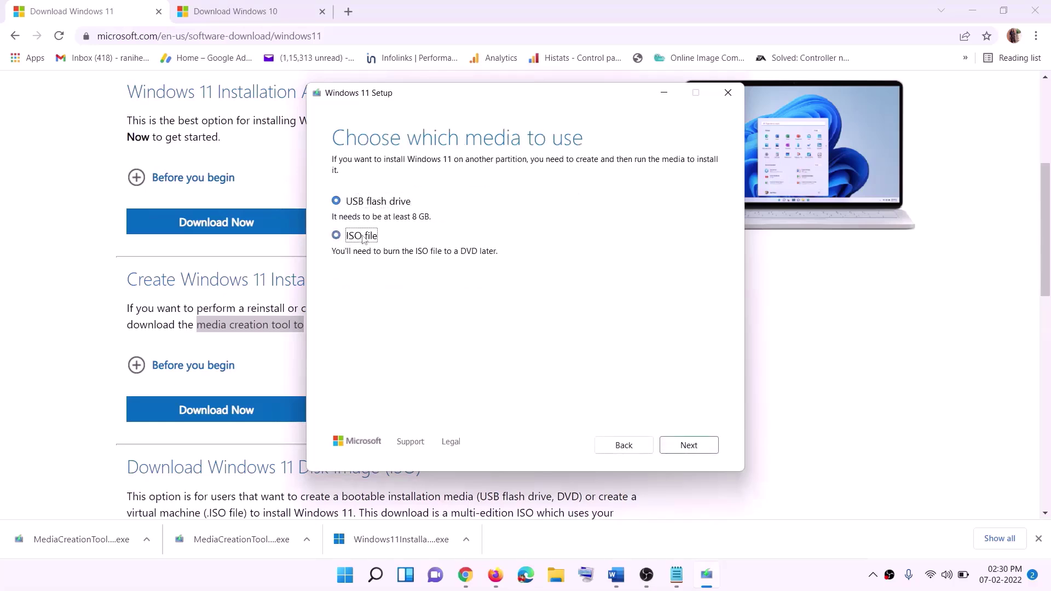
{"action": "left_click", "coordinate": [690, 445]}
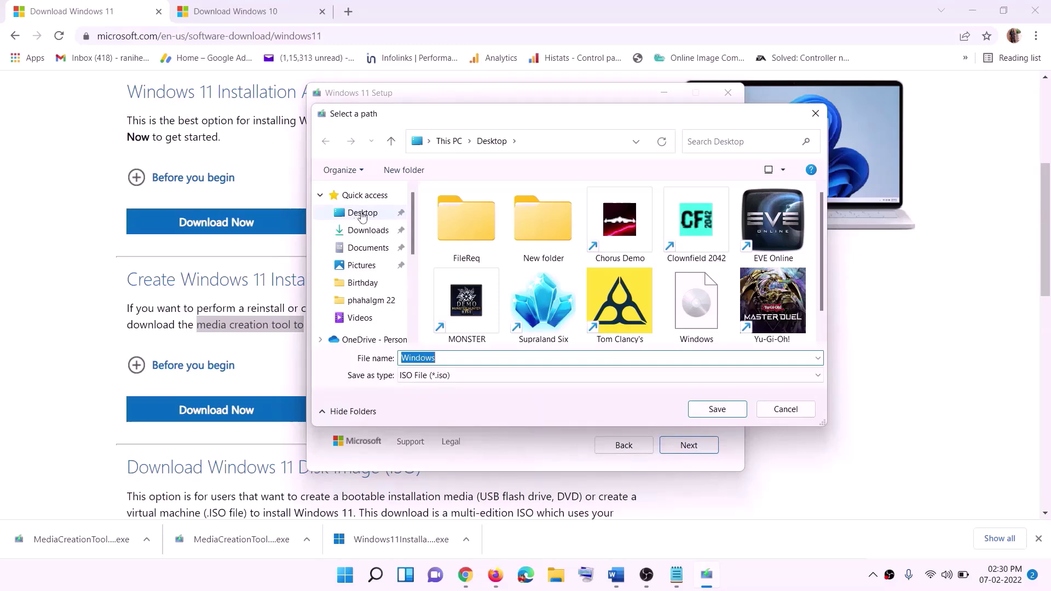
{"action": "left_click", "coordinate": [359, 216]}
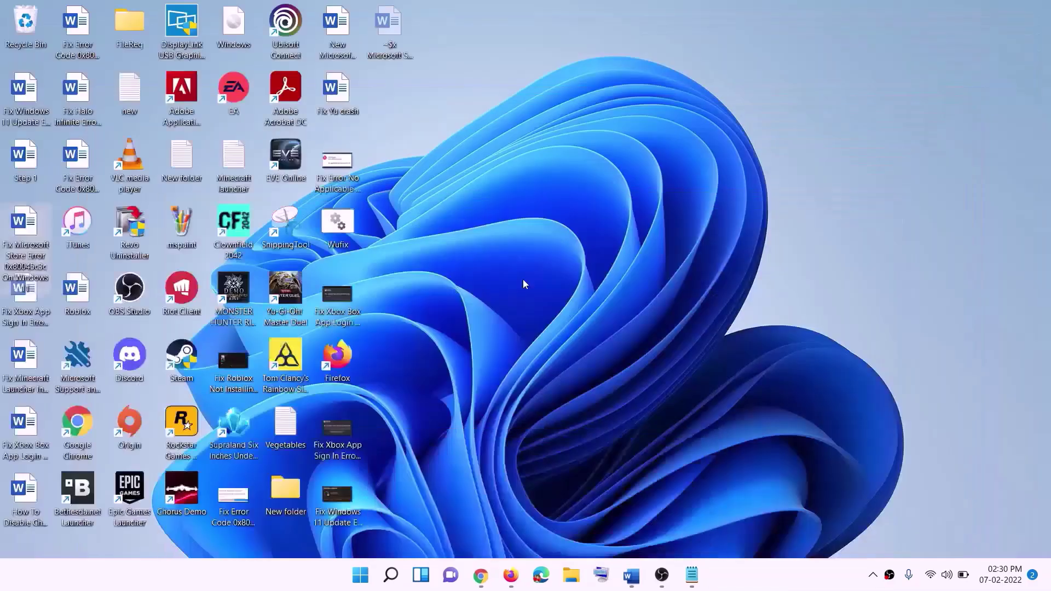
Step: From the desktop, mount the Windows ISO as a DVD drive
{"action": "key", "text": "super+d"}
{"action": "left_click_drag", "start_coordinate": [249, 28], "coordinate": [340, 298]}
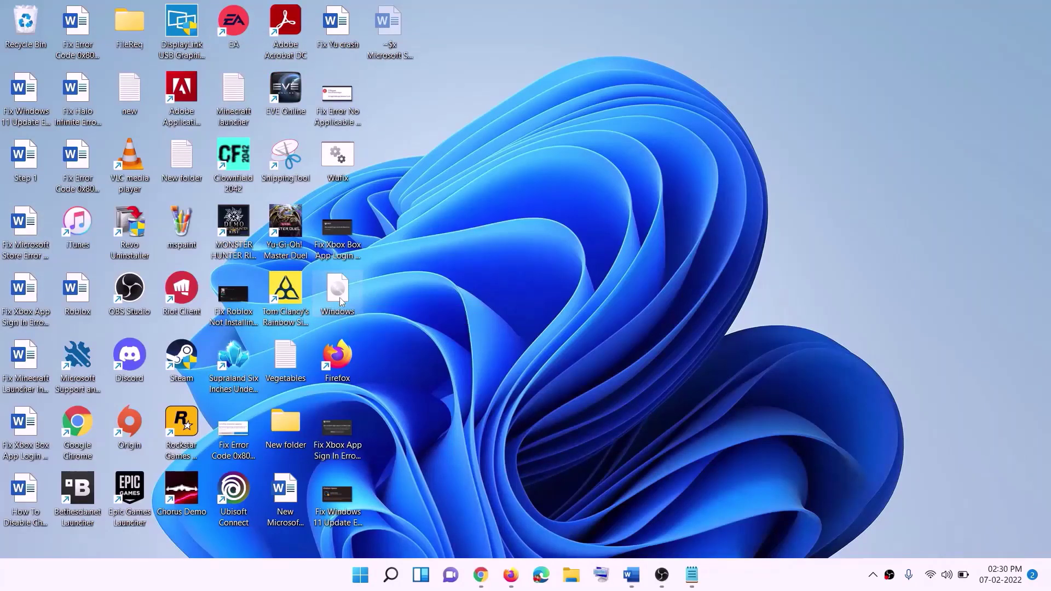
{"action": "double_click", "coordinate": [340, 300]}
Step: Run setup from DVD Drive (F:) with administrator approval and continue past the first screen
{"action": "left_click", "coordinate": [346, 382]}
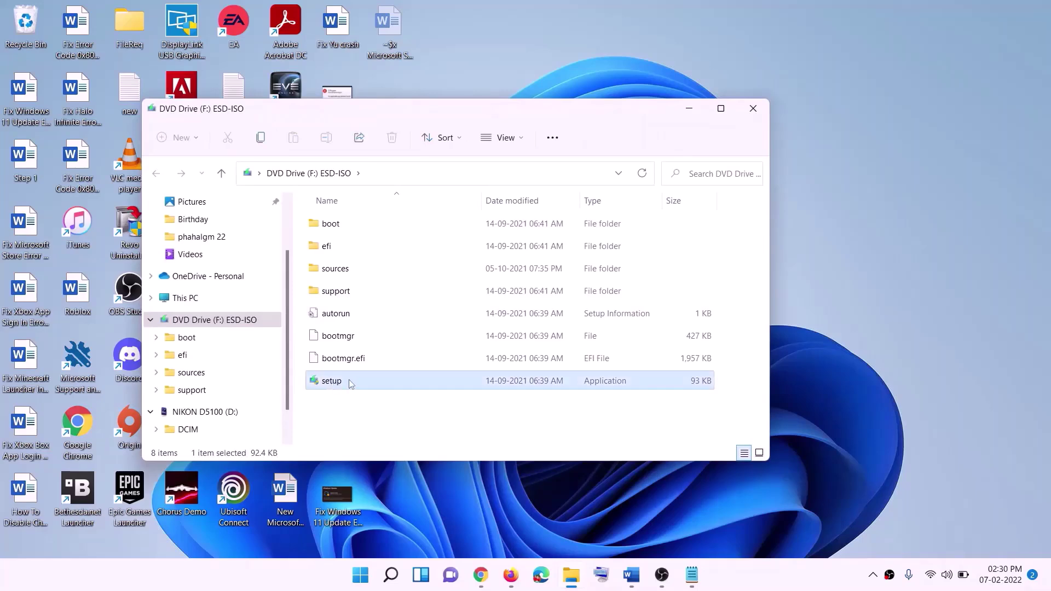
{"action": "double_click", "coordinate": [361, 385]}
{"action": "left_click", "coordinate": [419, 429]}
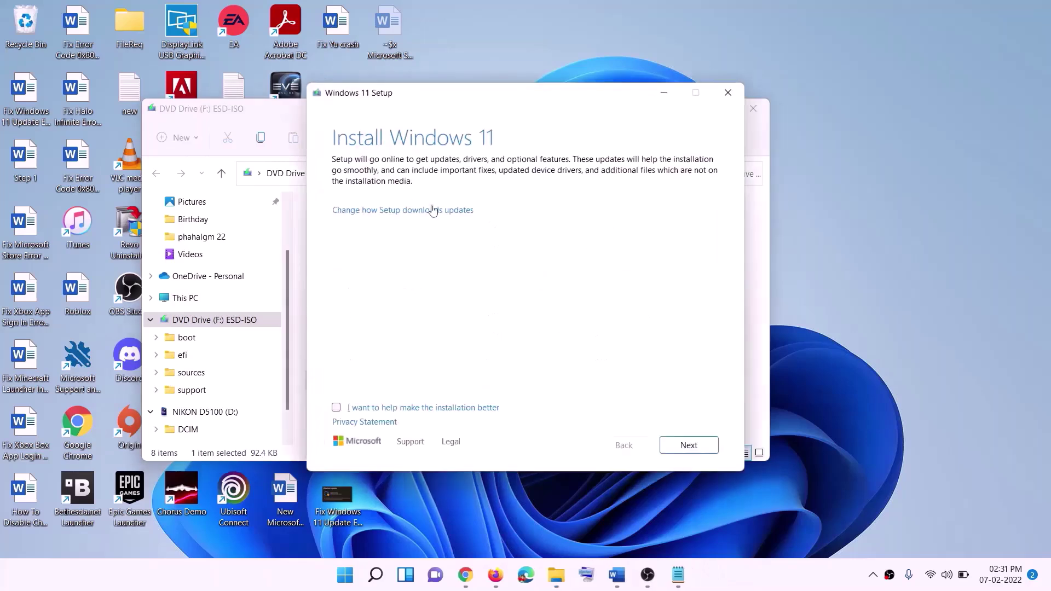
{"action": "left_click", "coordinate": [692, 446]}
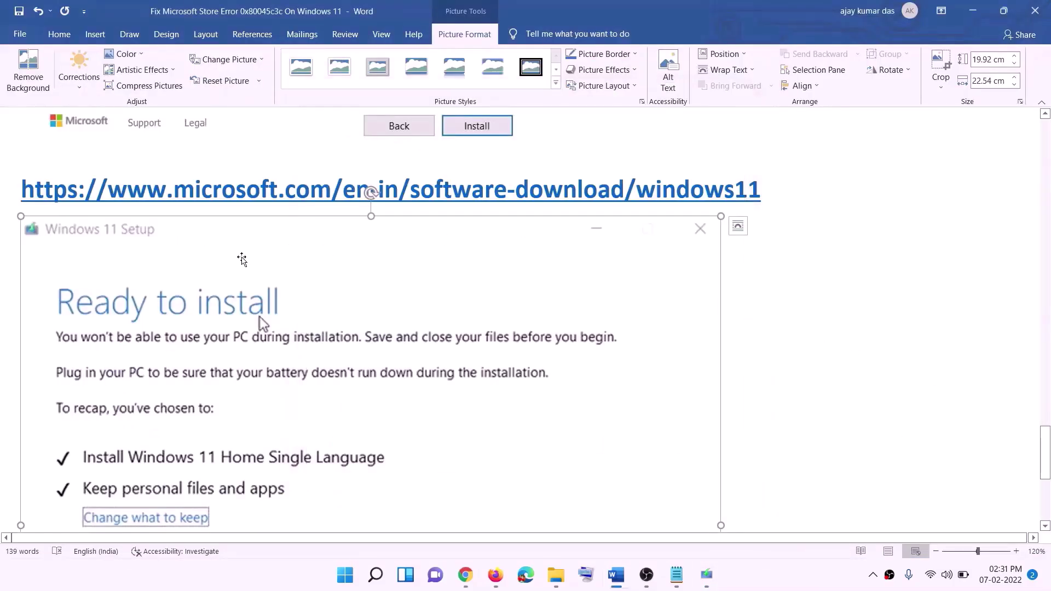
{"action": "scroll", "coordinate": [247, 276], "scroll_direction": "down", "scroll_amount": 3}
{"action": "scroll", "coordinate": [246, 276], "scroll_direction": "down", "scroll_amount": 2}
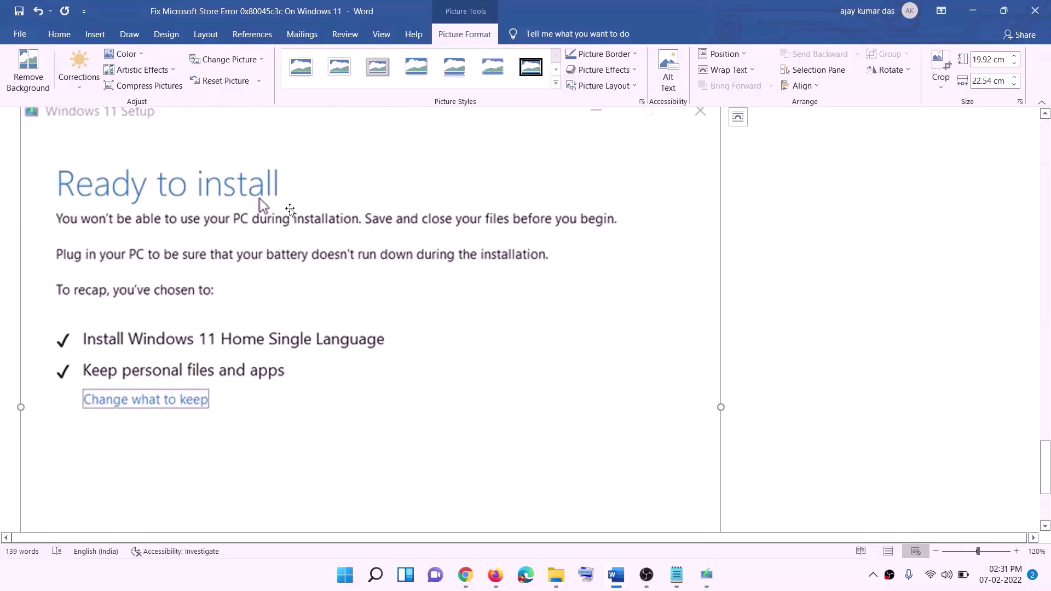
{"action": "scroll", "coordinate": [202, 355], "scroll_direction": "down", "scroll_amount": 2}
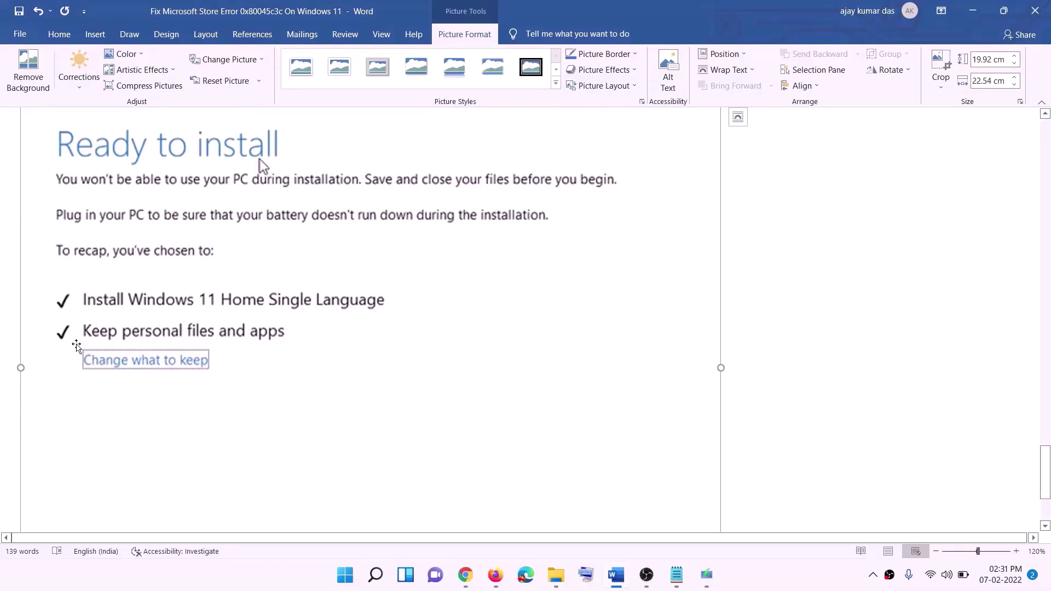
{"action": "scroll", "coordinate": [394, 345], "scroll_direction": "down", "scroll_amount": 3}
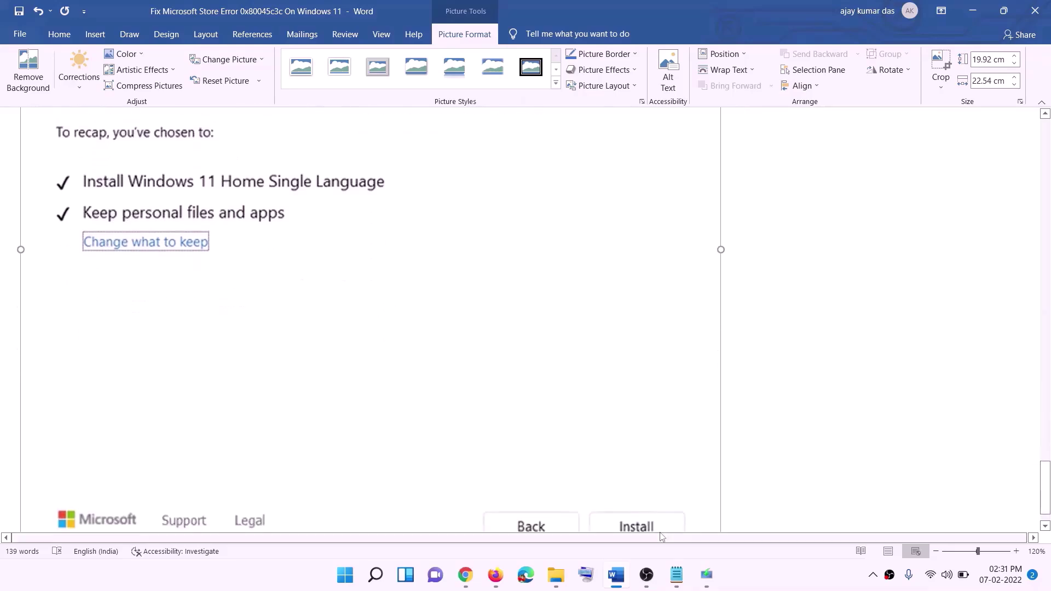
{"action": "scroll", "coordinate": [559, 410], "scroll_direction": "up", "scroll_amount": 7}
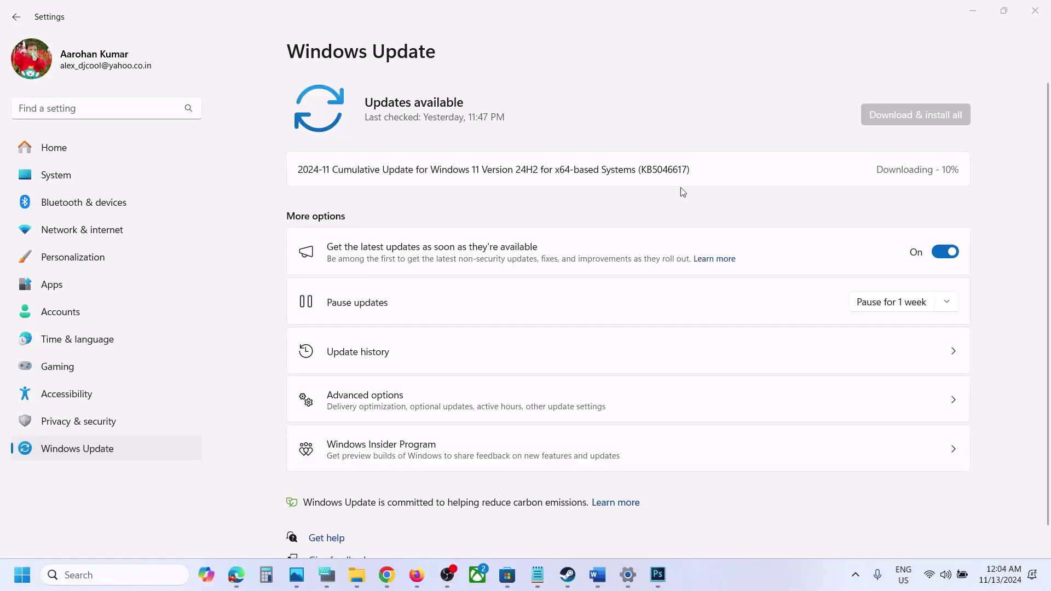
{"action": "left_click", "coordinate": [673, 170]}
{"action": "left_click", "coordinate": [758, 588]}
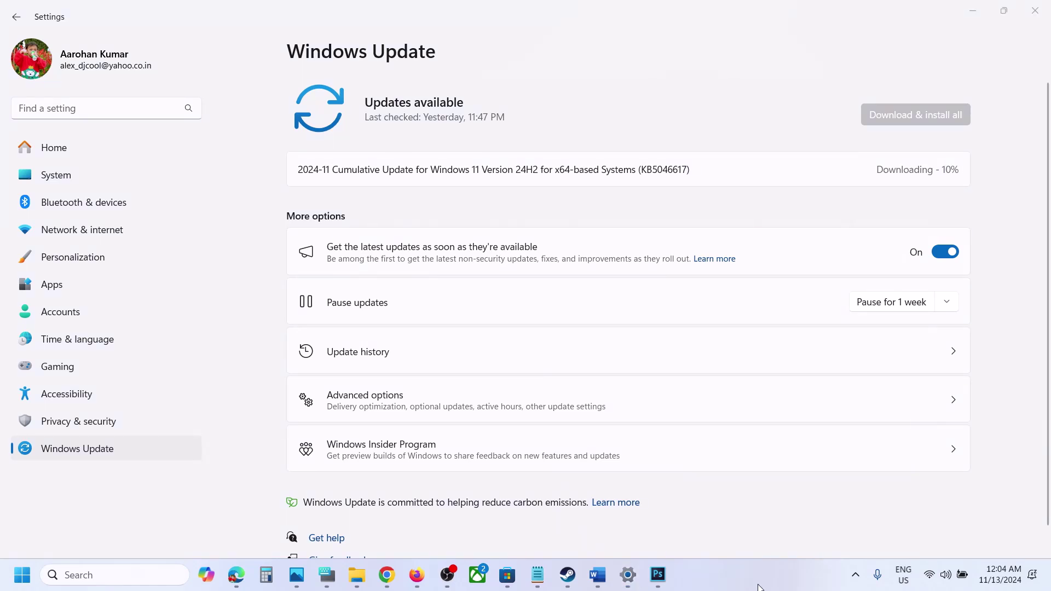